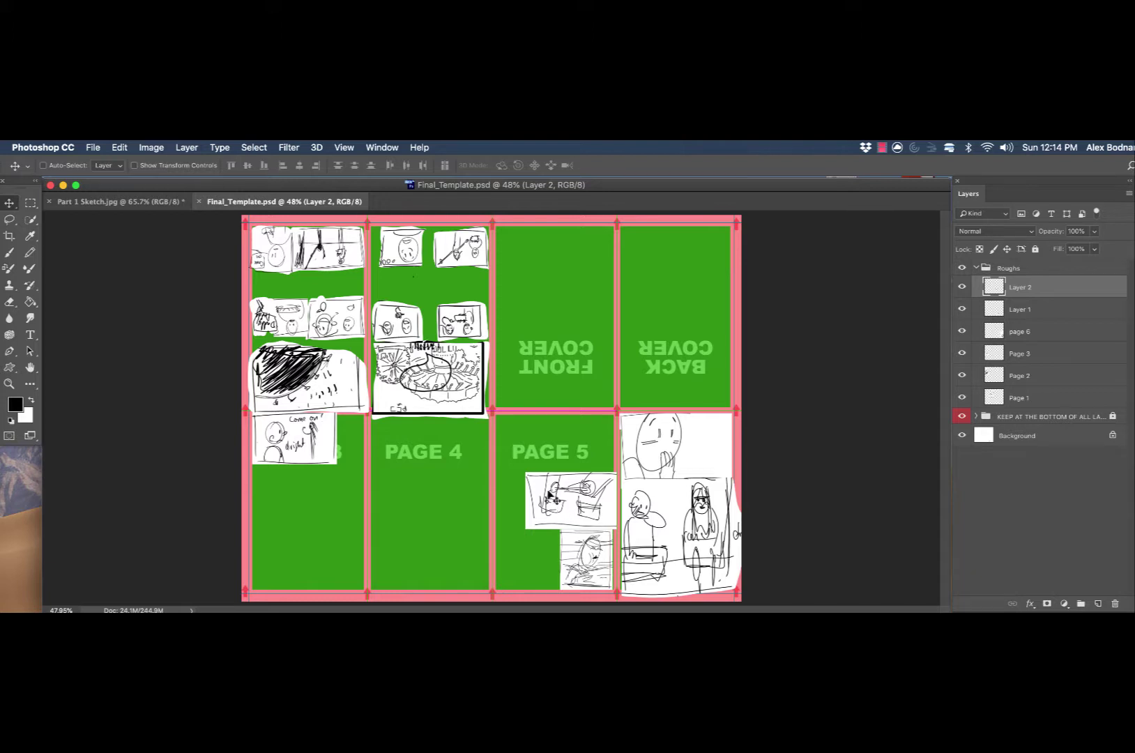
# In Part 1 Sketch.jpg, clear the old selection and copy a rectangular selection of the X-eyed face panel at the bottom of the third column
pyautogui.click(116, 202)
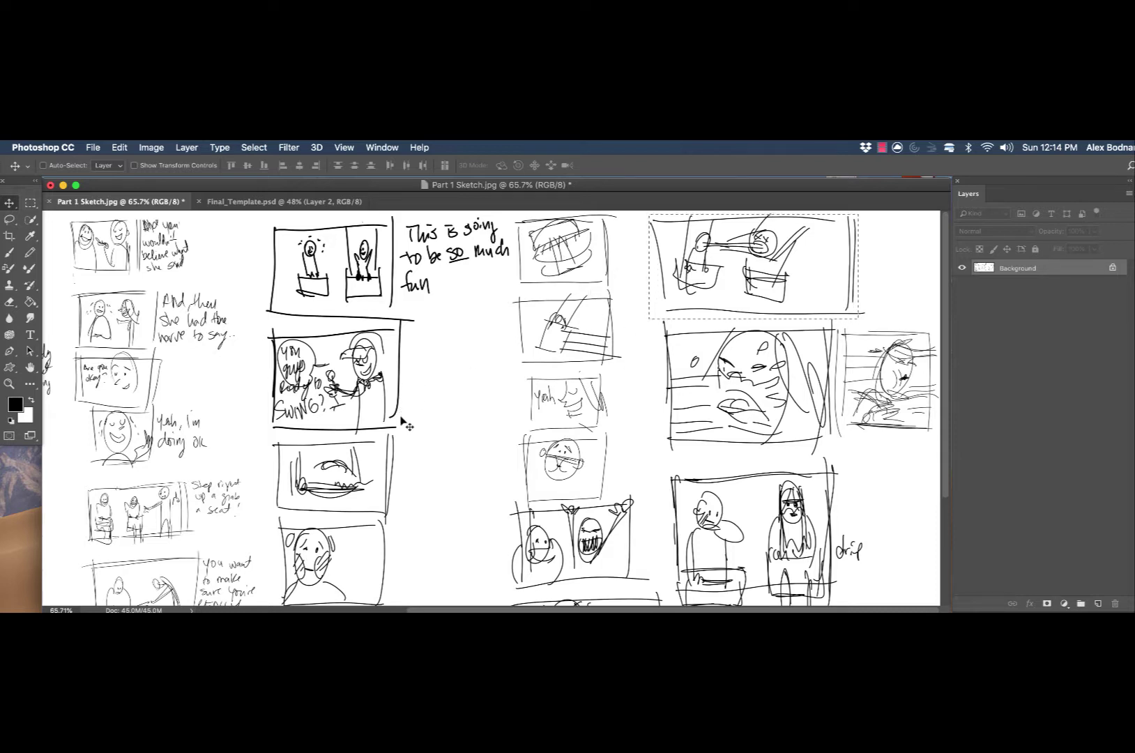
pyautogui.press('super')
pyautogui.press('super+d')
pyautogui.scroll(-5, 584, 407)
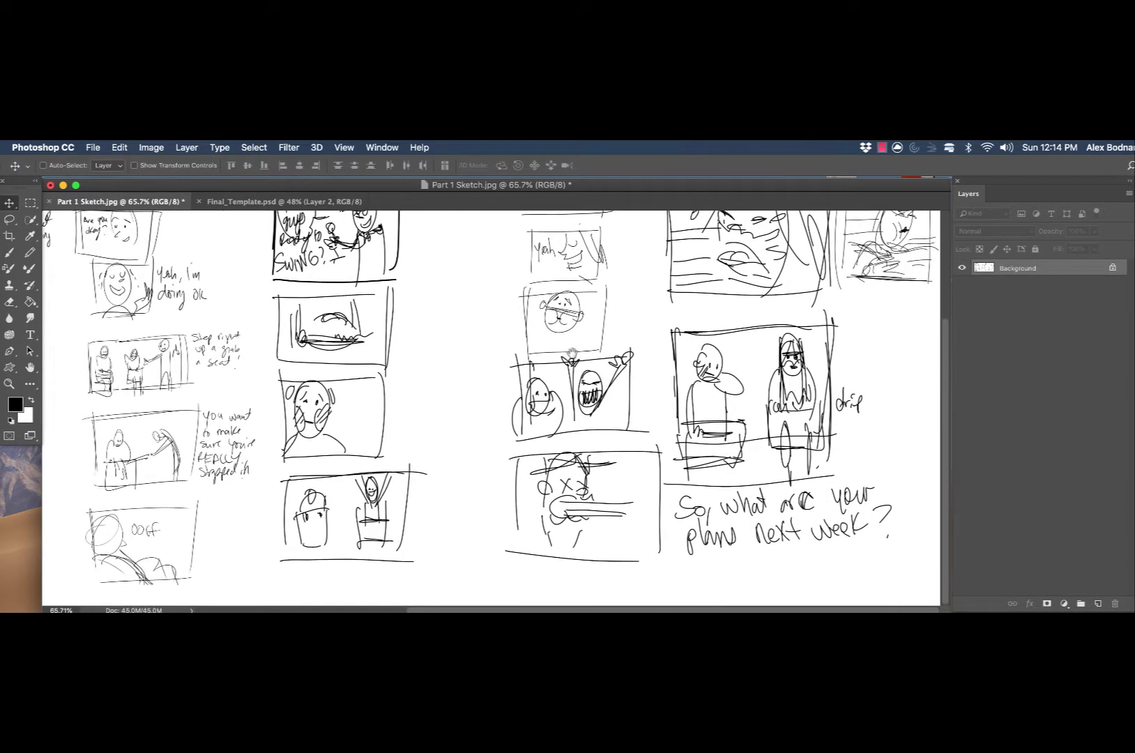
pyautogui.moveTo(594, 382)
pyautogui.mouseDown()
pyautogui.moveTo(596, 402)
pyautogui.moveTo(598, 381)
pyautogui.mouseUp()
pyautogui.press('l')
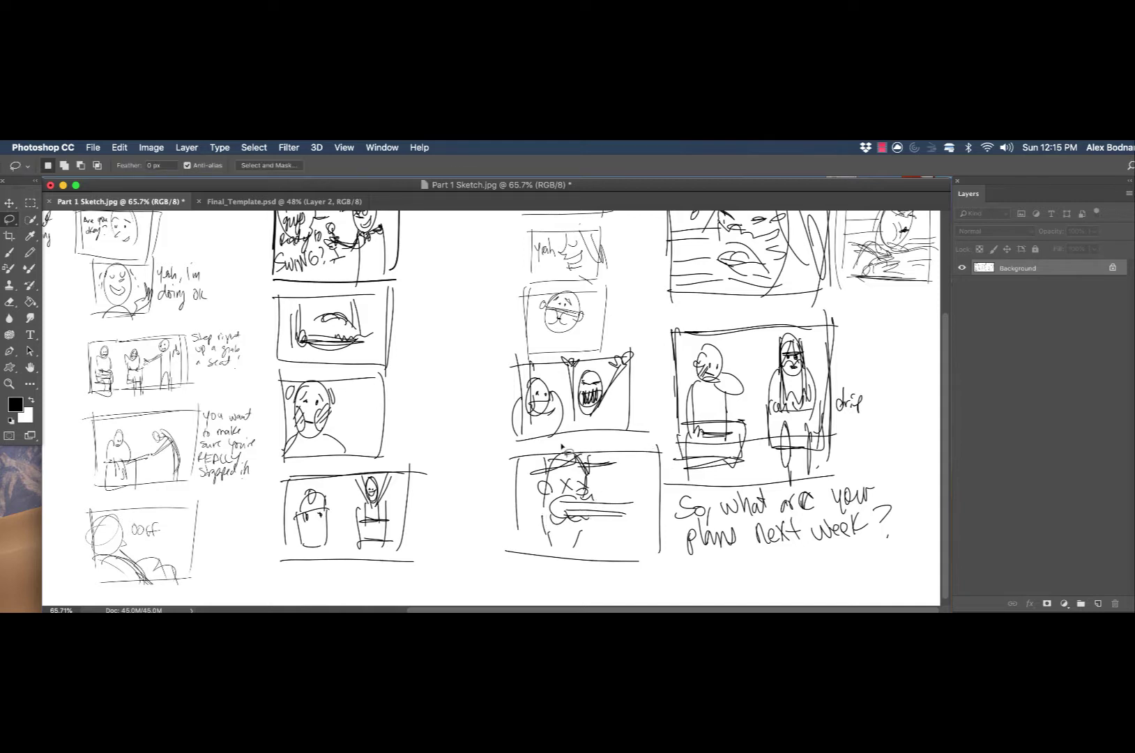
pyautogui.press('m')
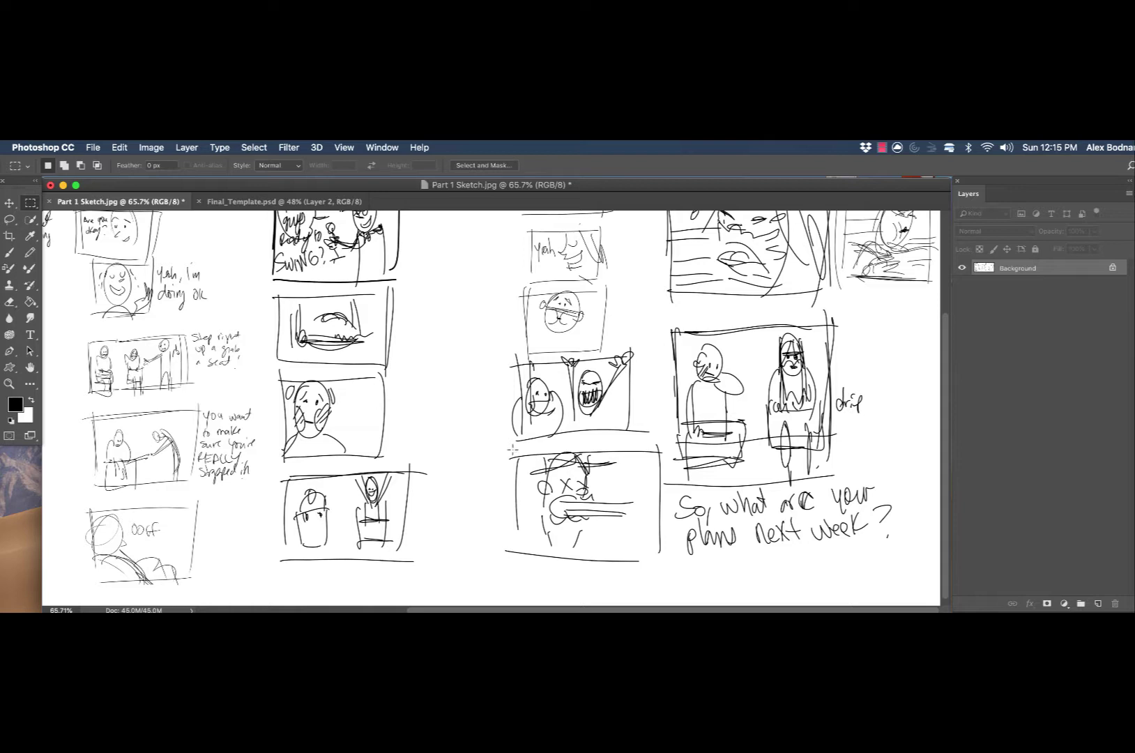
pyautogui.moveTo(663, 443); pyautogui.dragTo(509, 562)
# Paste the copied panel into Final_Template.psd and move it over the upper part of page 5
pyautogui.click(244, 201)
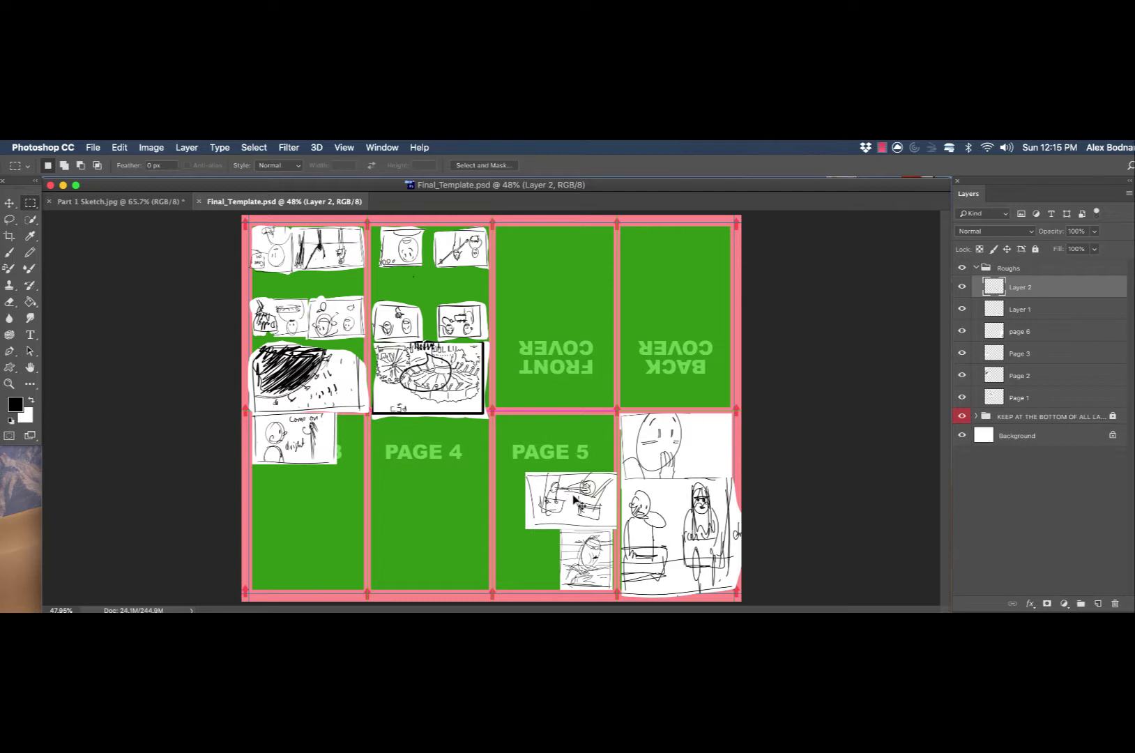
pyautogui.press('super+v')
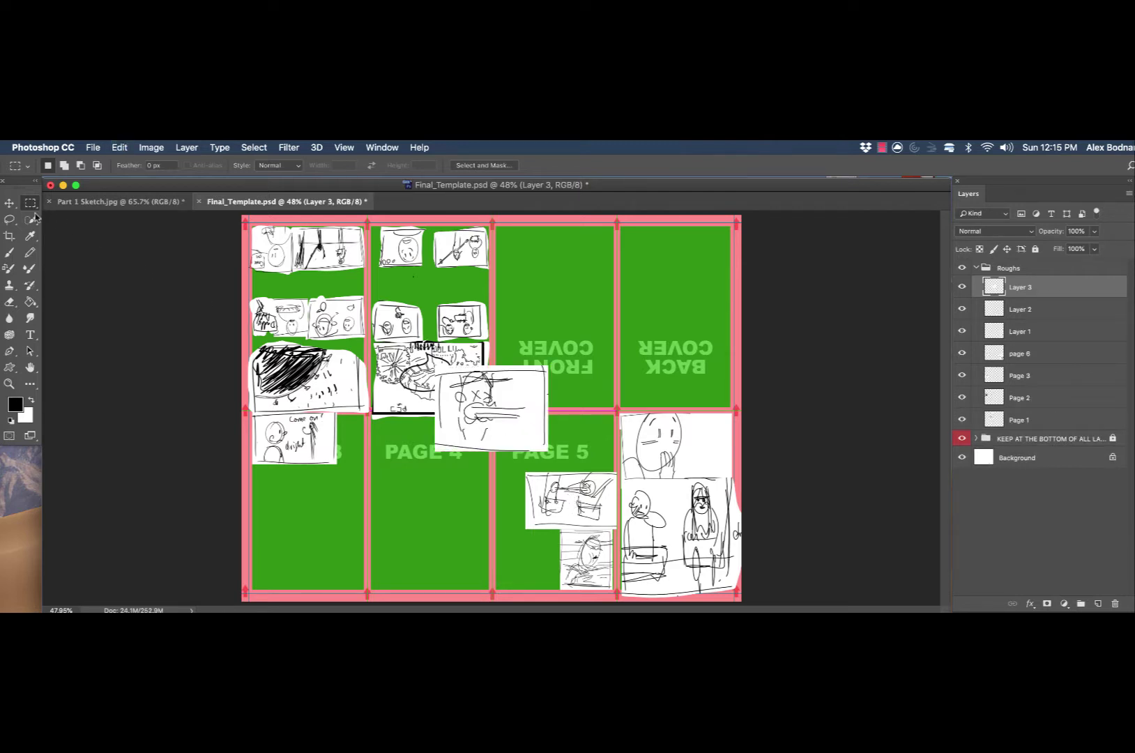
pyautogui.click(8, 204)
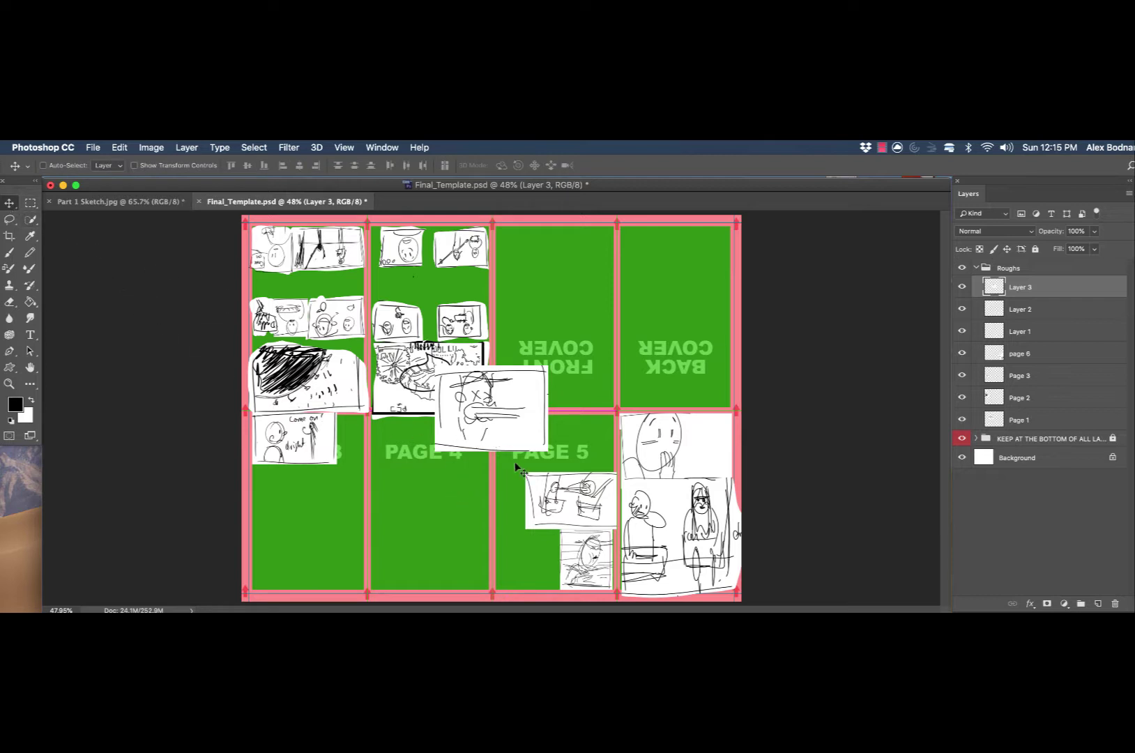
pyautogui.moveTo(493, 430); pyautogui.dragTo(554, 460)
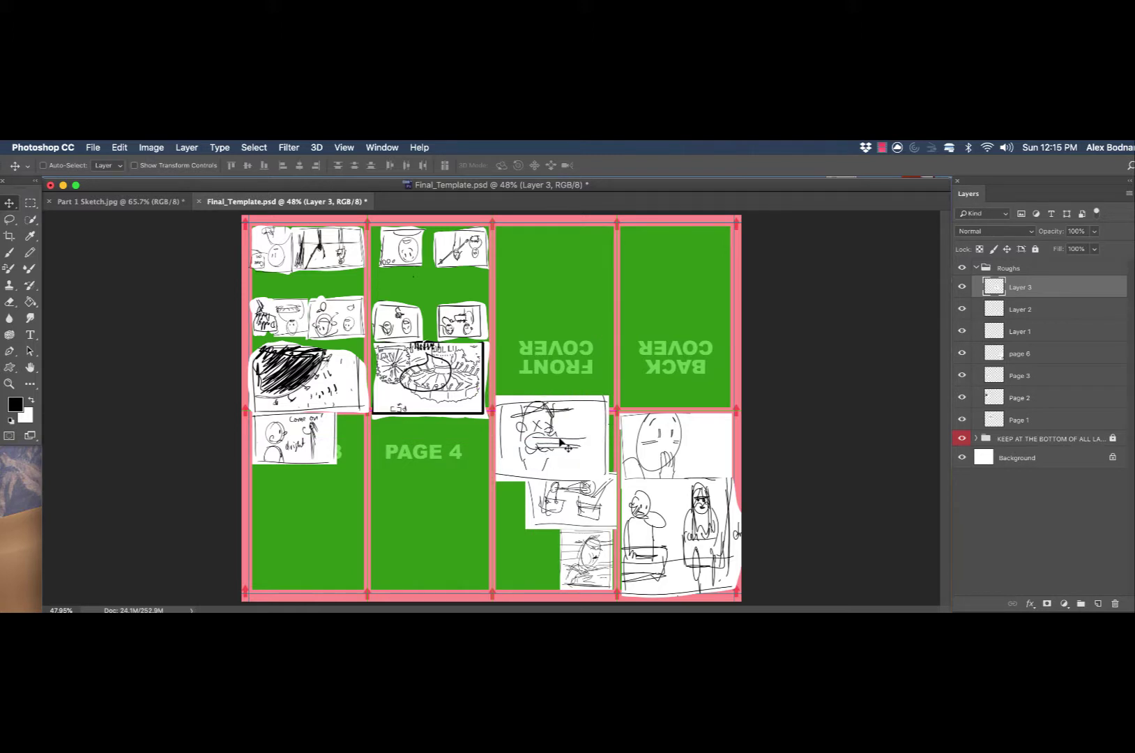
# Scale the pasted panel down to about 72% and fit it into page 5's upper left corner
pyautogui.press('super')
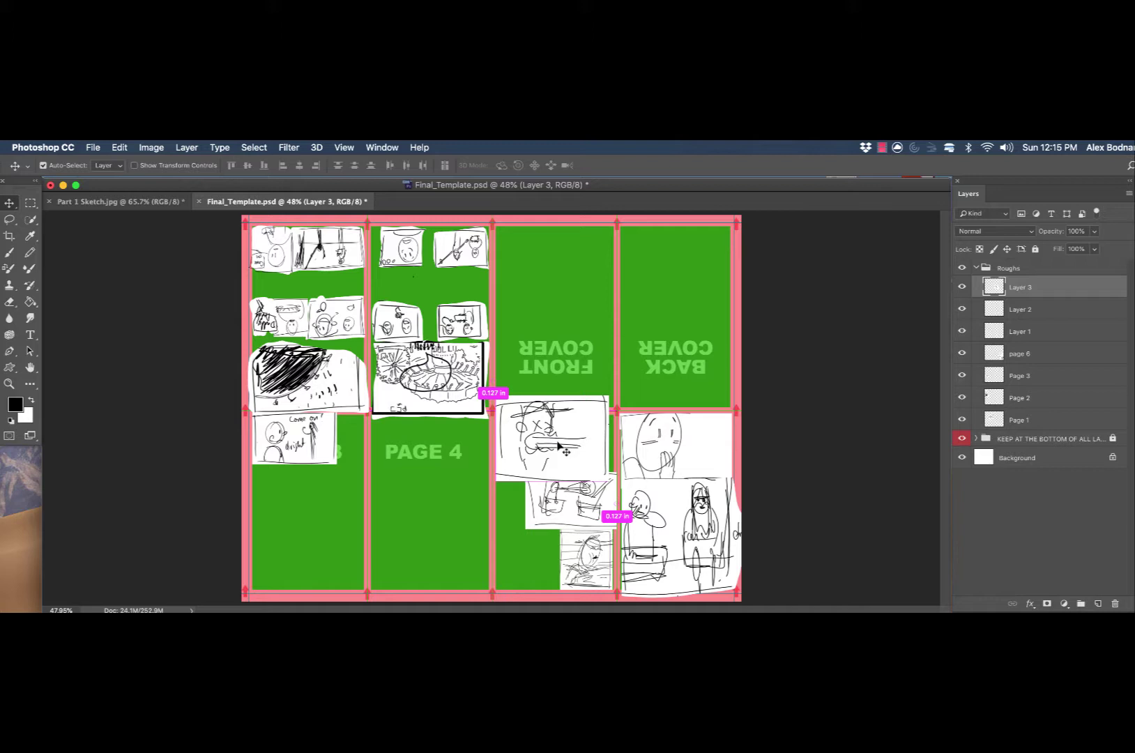
pyautogui.press('super+t')
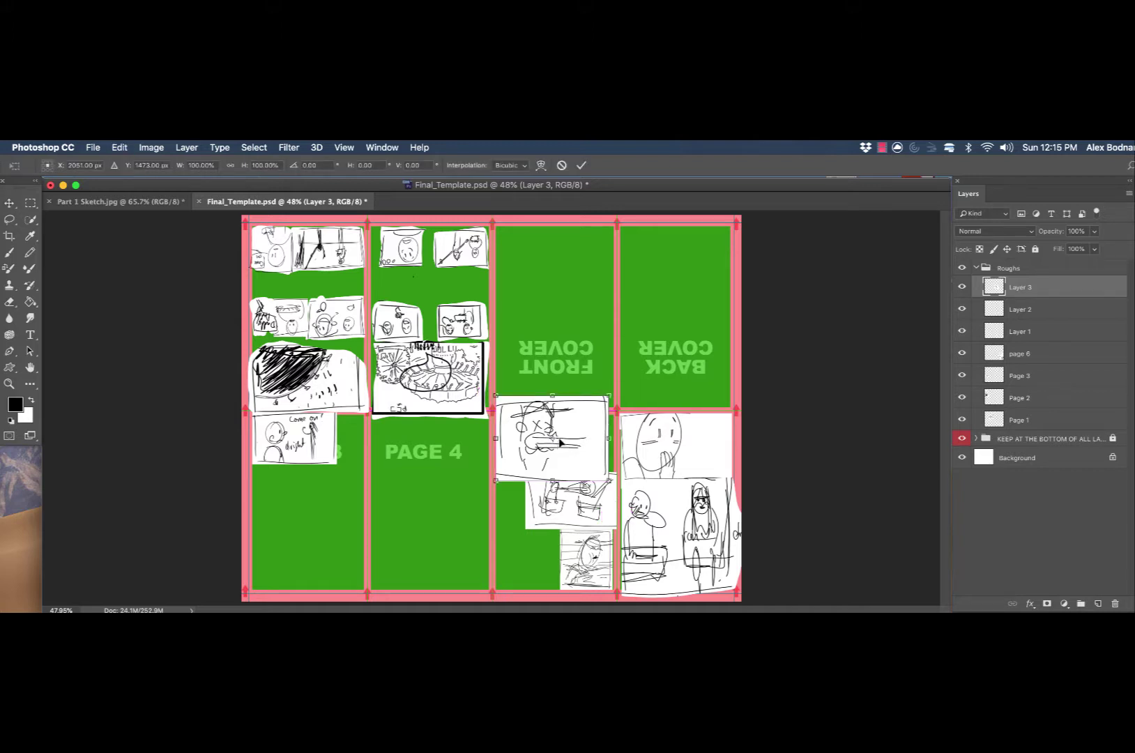
pyautogui.moveTo(494, 395); pyautogui.dragTo(517, 412)
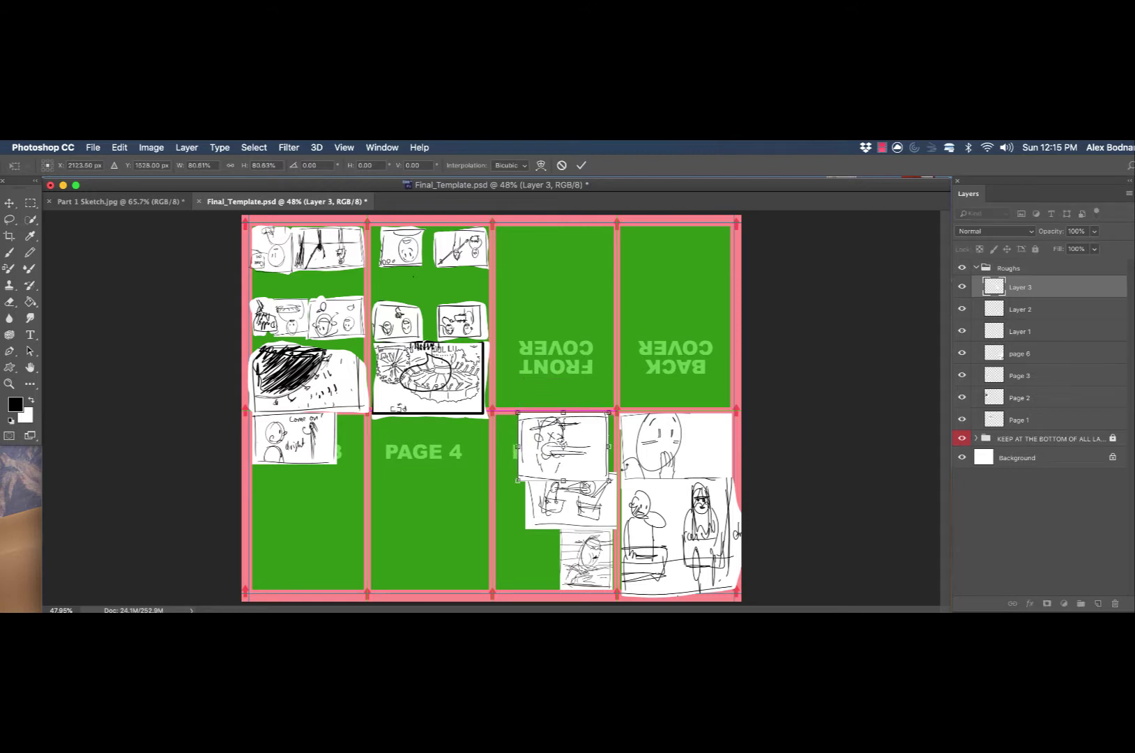
pyautogui.moveTo(608, 480); pyautogui.dragTo(597, 472)
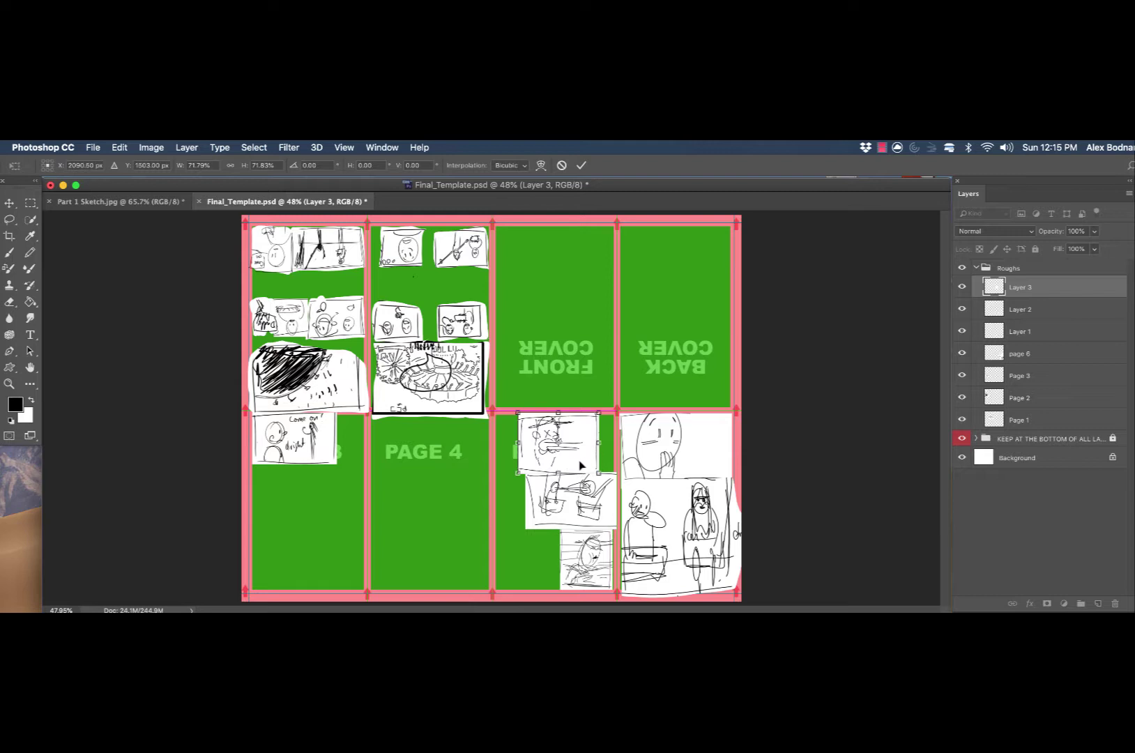
pyautogui.moveTo(580, 461); pyautogui.dragTo(561, 464)
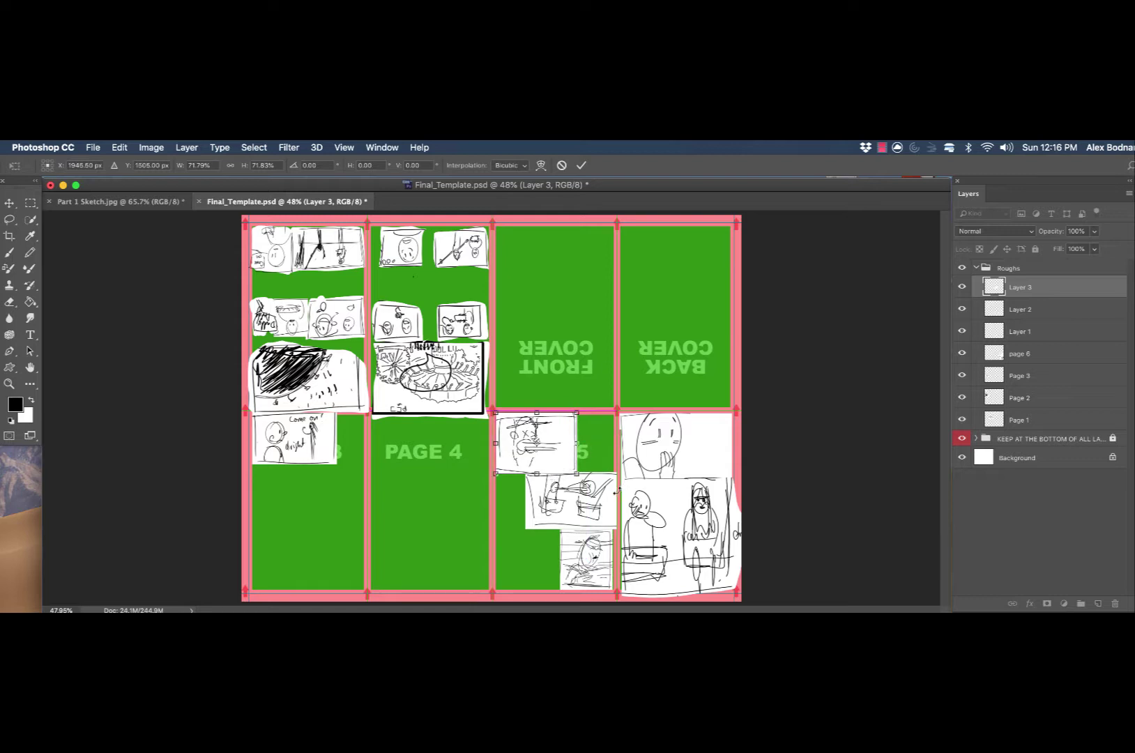
pyautogui.click(581, 165)
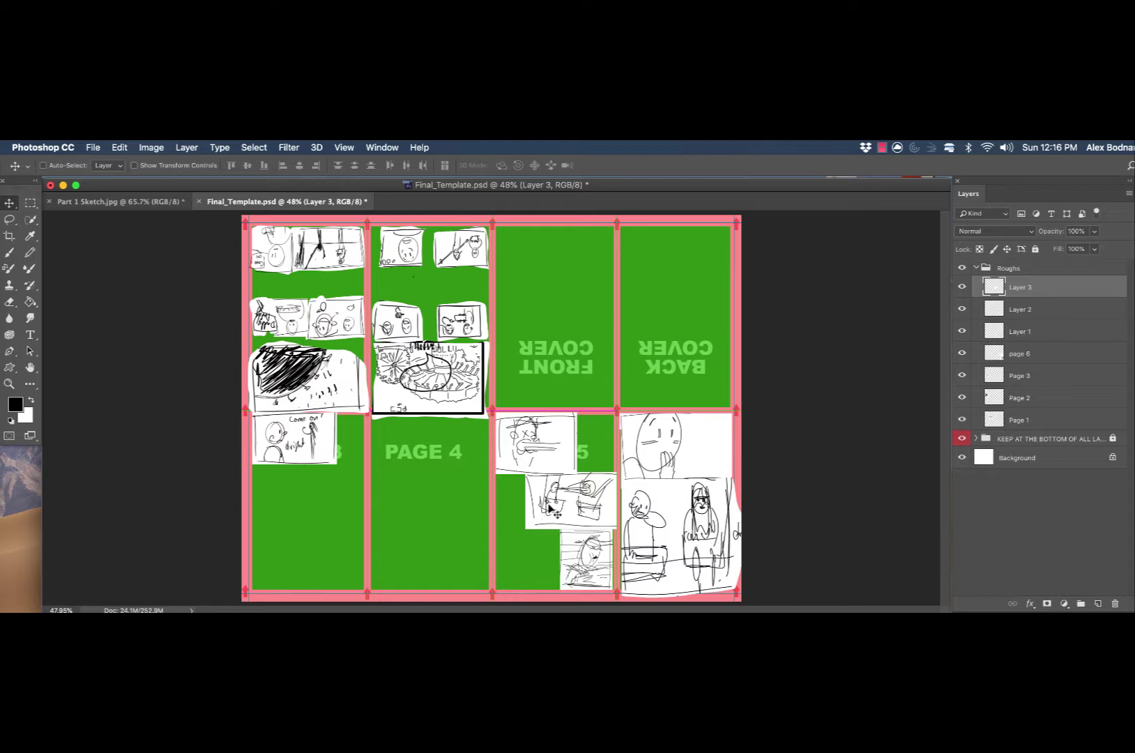
# Paint over the drawing inside the pasted page 5 panel with a larger white brush, keeping the panel border
pyautogui.press('b')
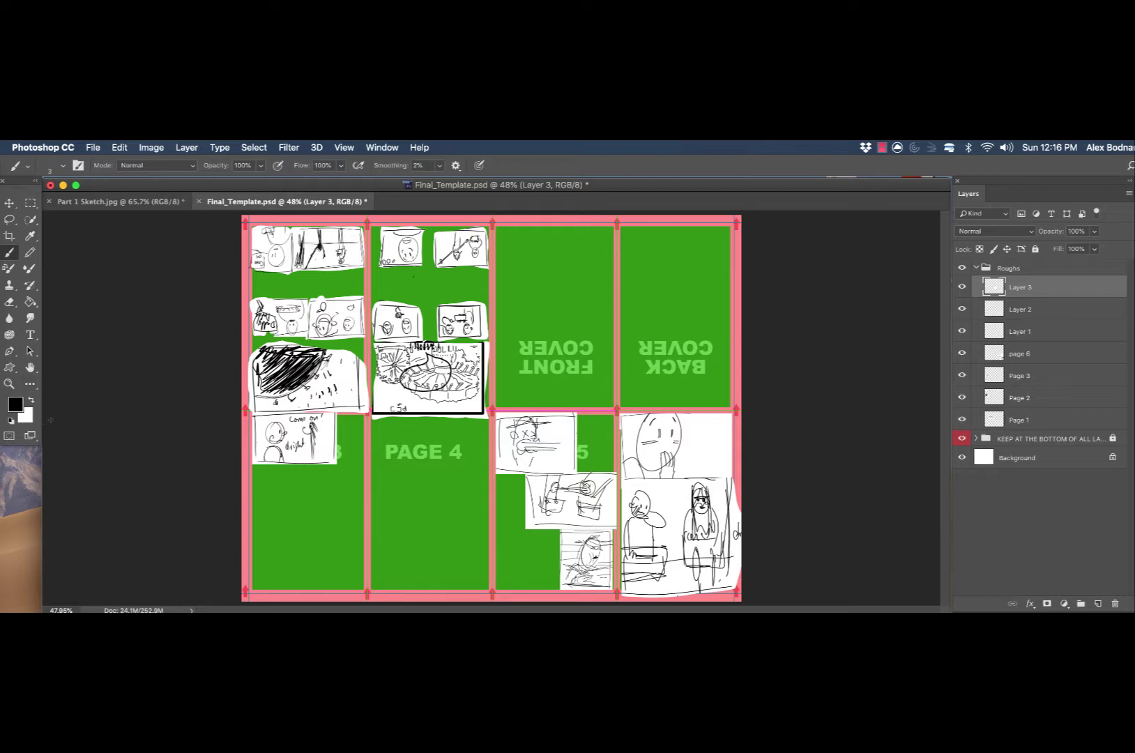
pyautogui.press('x')
pyautogui.press(']')
pyautogui.moveTo(536, 453)
pyautogui.mouseDown()
pyautogui.moveTo(513, 434)
pyautogui.moveTo(509, 457)
pyautogui.moveTo(516, 425)
pyautogui.moveTo(524, 444)
pyautogui.moveTo(542, 434)
pyautogui.moveTo(539, 459)
pyautogui.moveTo(559, 441)
pyautogui.moveTo(543, 426)
pyautogui.mouseUp()
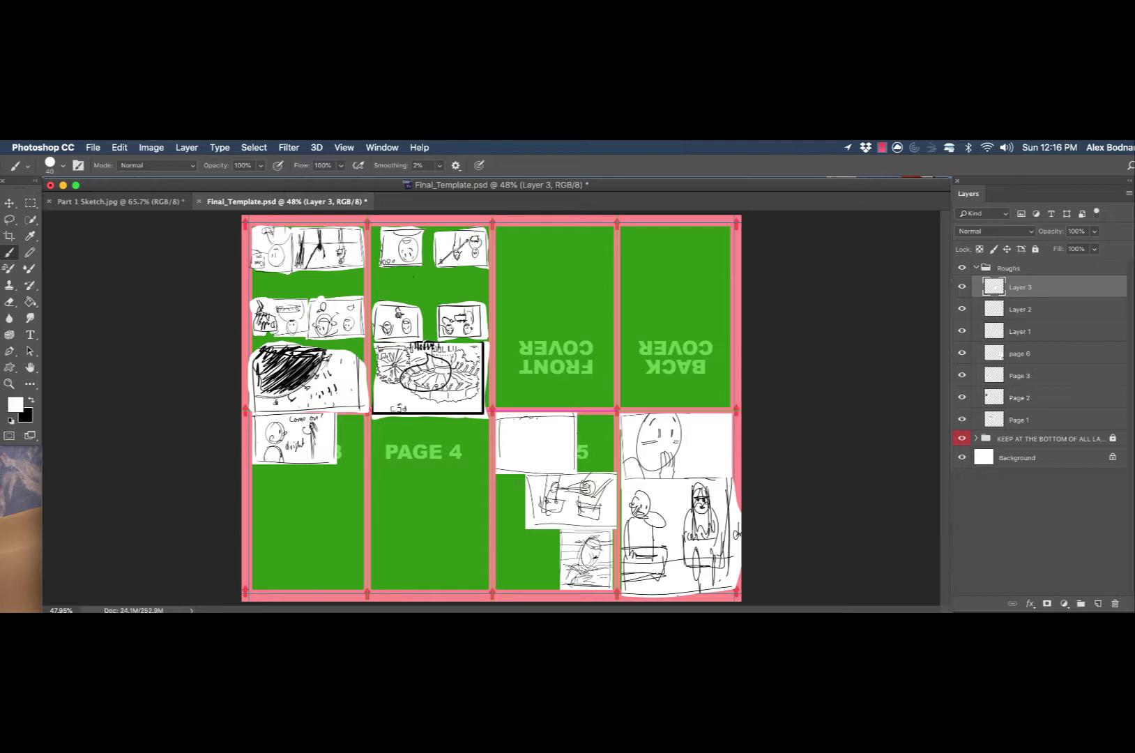
# With a thin black brush, draw a face with squinting eyes, nose, ear and open mouth with streaking lines in the blank panel
pyautogui.press('x')
pyautogui.press('[')
pyautogui.press('z')
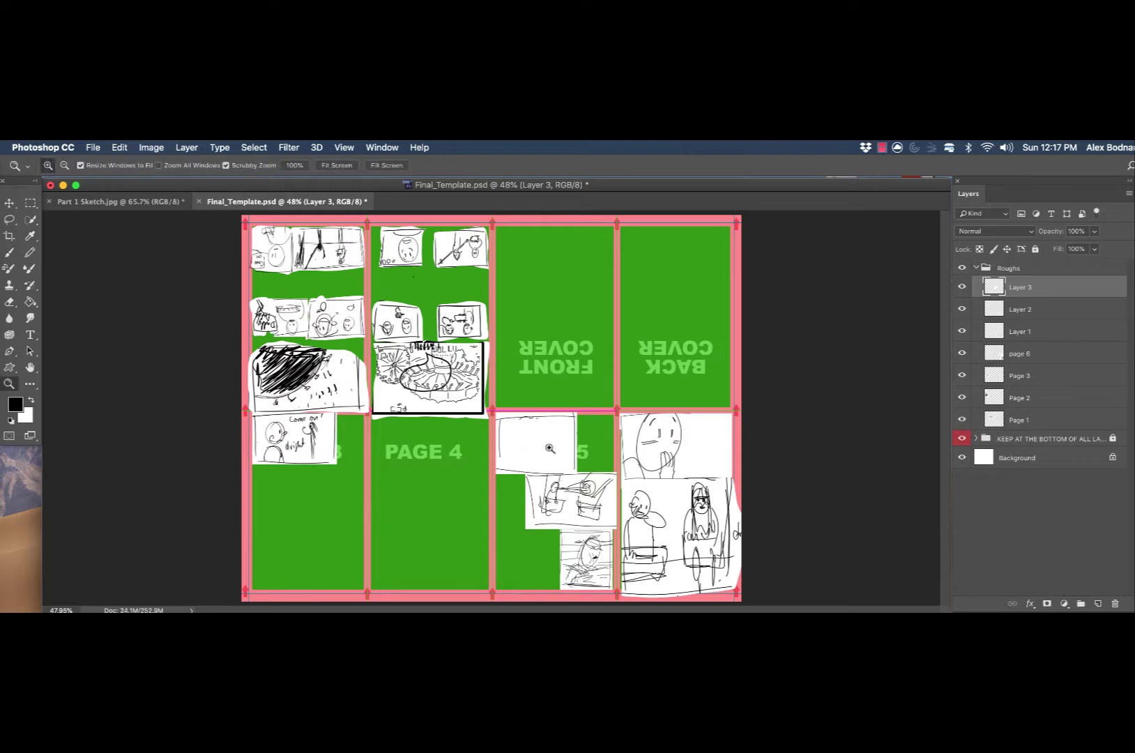
pyautogui.moveTo(532, 429); pyautogui.dragTo(587, 459)
pyautogui.press('b')
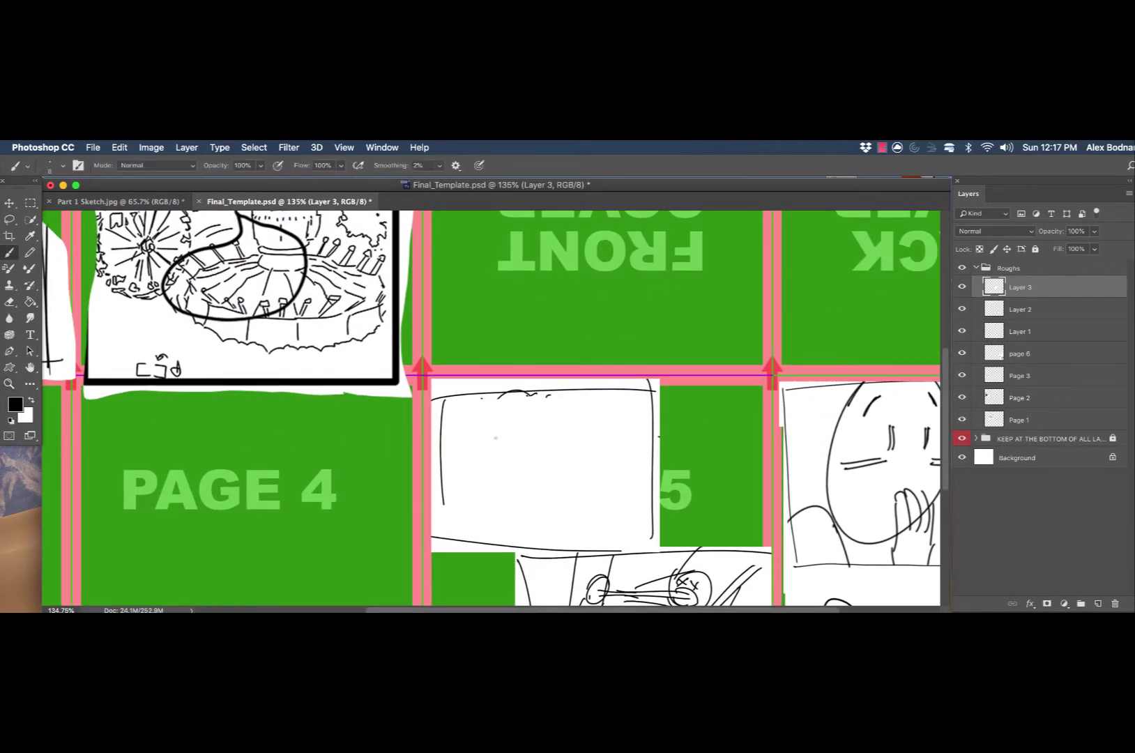
pyautogui.moveTo(521, 396); pyautogui.dragTo(489, 479)
pyautogui.moveTo(581, 402)
pyautogui.mouseDown()
pyautogui.moveTo(576, 438)
pyautogui.moveTo(558, 448)
pyautogui.moveTo(550, 424)
pyautogui.moveTo(520, 480)
pyautogui.moveTo(553, 485)
pyautogui.mouseUp()
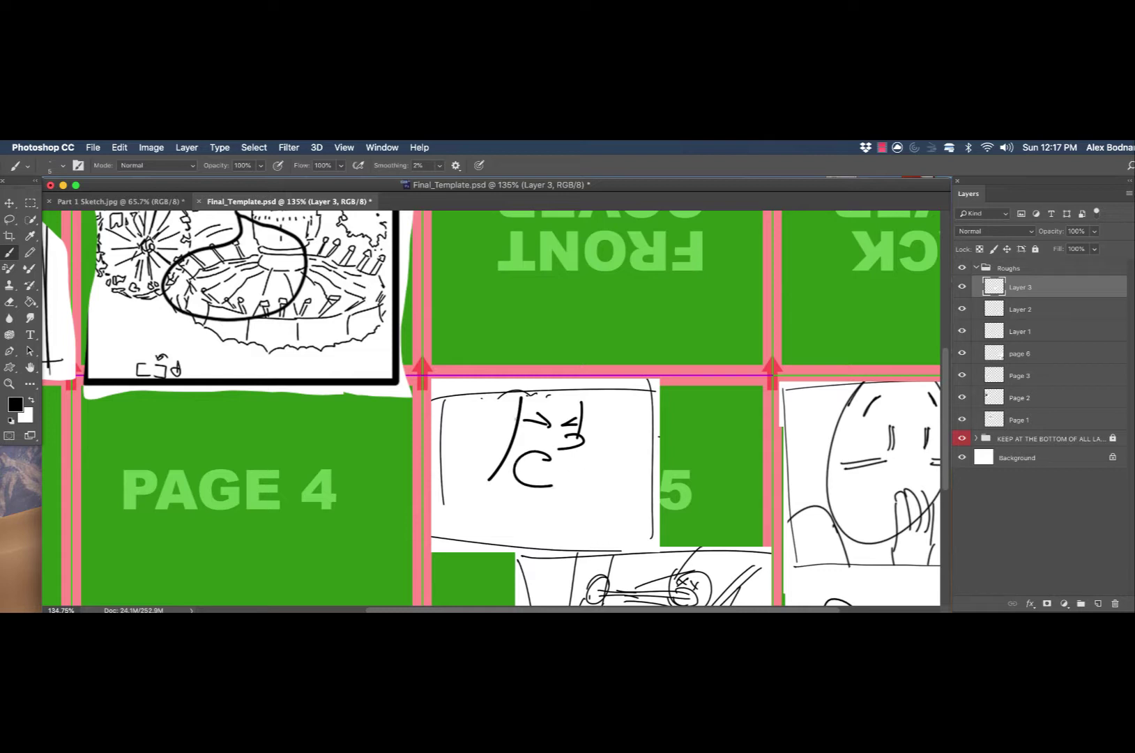
pyautogui.moveTo(504, 423)
pyautogui.mouseDown()
pyautogui.moveTo(508, 451)
pyautogui.moveTo(508, 436)
pyautogui.mouseUp()
pyautogui.moveTo(537, 453); pyautogui.dragTo(622, 472)
pyautogui.moveTo(539, 470)
pyautogui.mouseDown()
pyautogui.moveTo(606, 480)
pyautogui.moveTo(598, 486)
pyautogui.mouseUp()
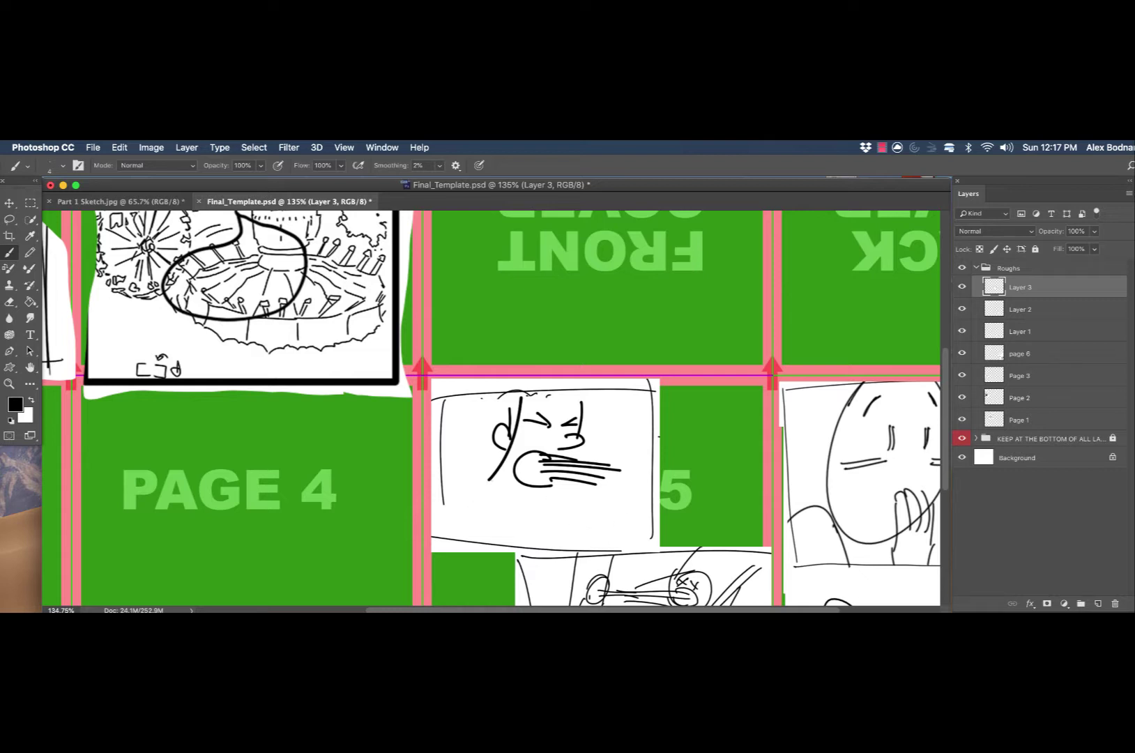
# Sketch the jaw, neck, collar, shoulder and arm lines beneath the face in the same page 5 panel
pyautogui.moveTo(505, 453); pyautogui.dragTo(477, 485)
pyautogui.moveTo(560, 486); pyautogui.dragTo(549, 515)
pyautogui.moveTo(489, 486)
pyautogui.mouseDown()
pyautogui.moveTo(543, 523)
pyautogui.moveTo(531, 510)
pyautogui.moveTo(551, 506)
pyautogui.mouseUp()
pyautogui.moveTo(498, 493); pyautogui.dragTo(540, 509)
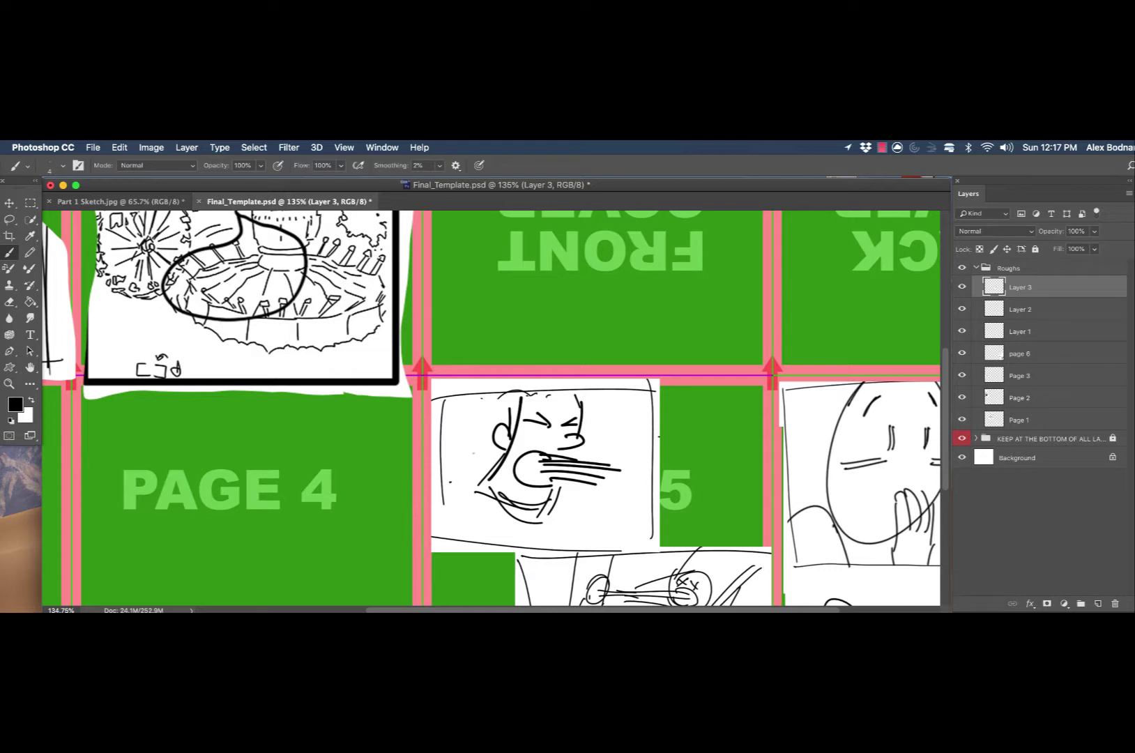
pyautogui.moveTo(450, 482); pyautogui.dragTo(475, 444)
pyautogui.moveTo(462, 473); pyautogui.dragTo(476, 444)
pyautogui.moveTo(476, 474); pyautogui.dragTo(427, 538)
pyautogui.moveTo(477, 482); pyautogui.dragTo(441, 536)
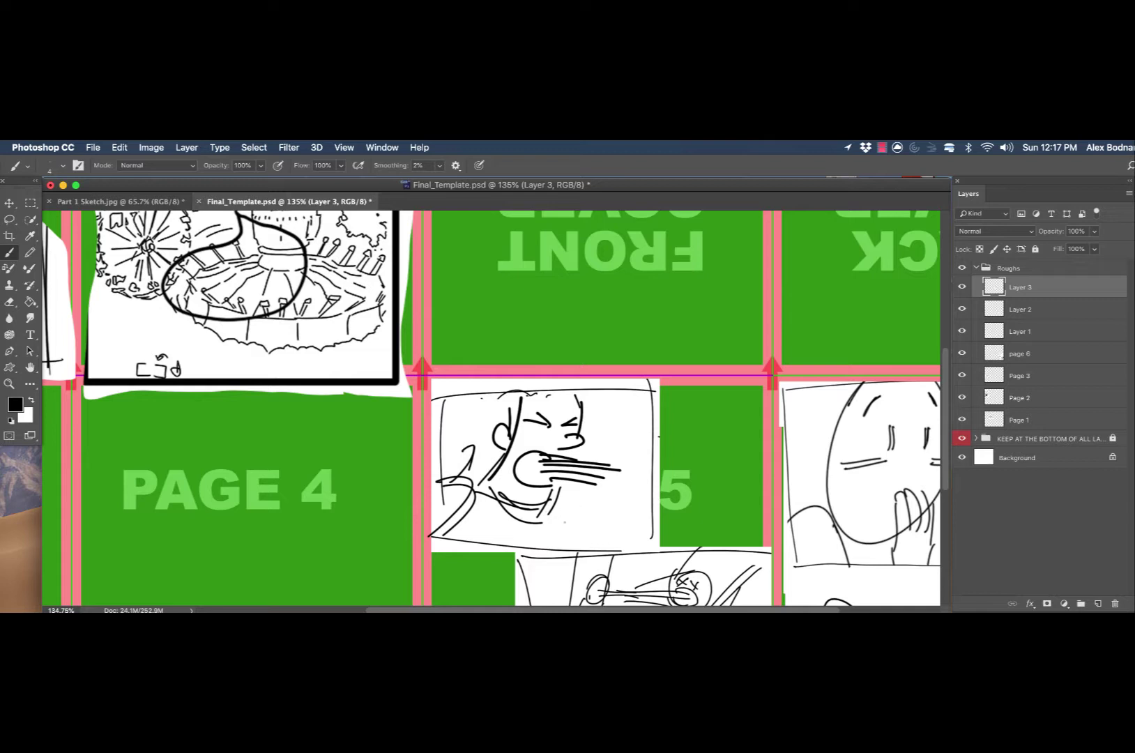
pyautogui.moveTo(561, 521)
pyautogui.mouseDown()
pyautogui.moveTo(536, 554)
pyautogui.moveTo(547, 552)
pyautogui.mouseUp()
pyautogui.press('z')
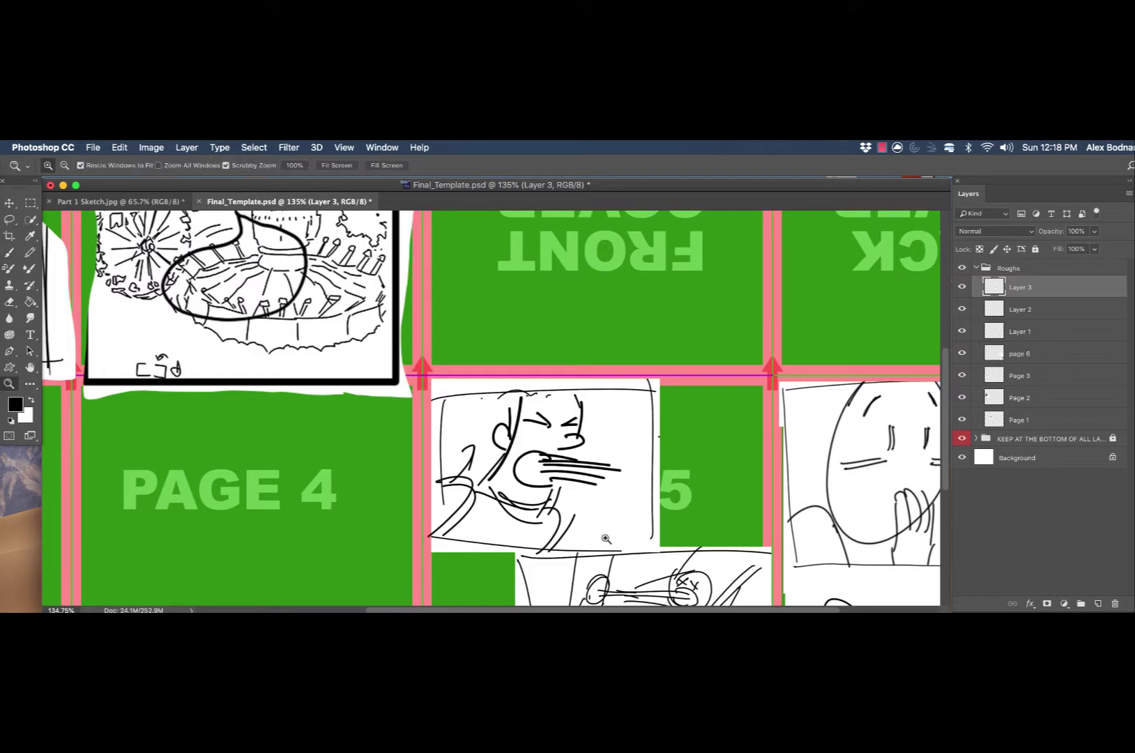
pyautogui.moveTo(642, 505); pyautogui.dragTo(594, 484)
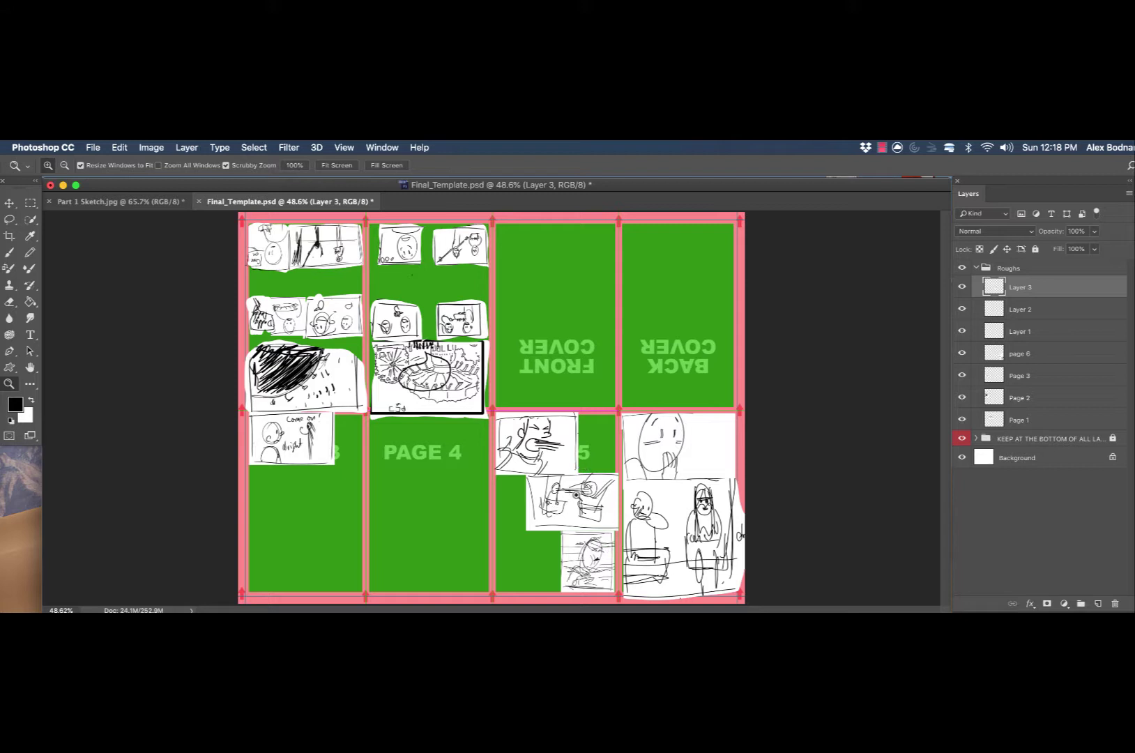
# On Layer 2, select the left half of the middle page 5 panel, move it to the page's left edge and deselect
pyautogui.click(1045, 313)
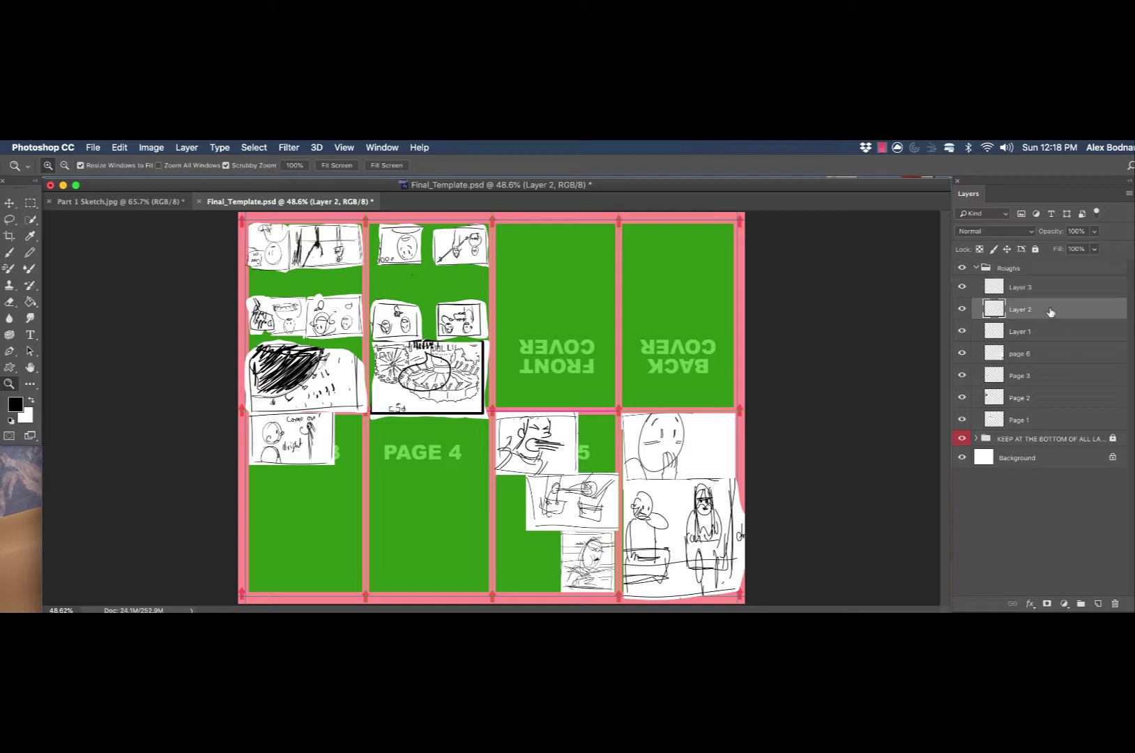
pyautogui.click(962, 309)
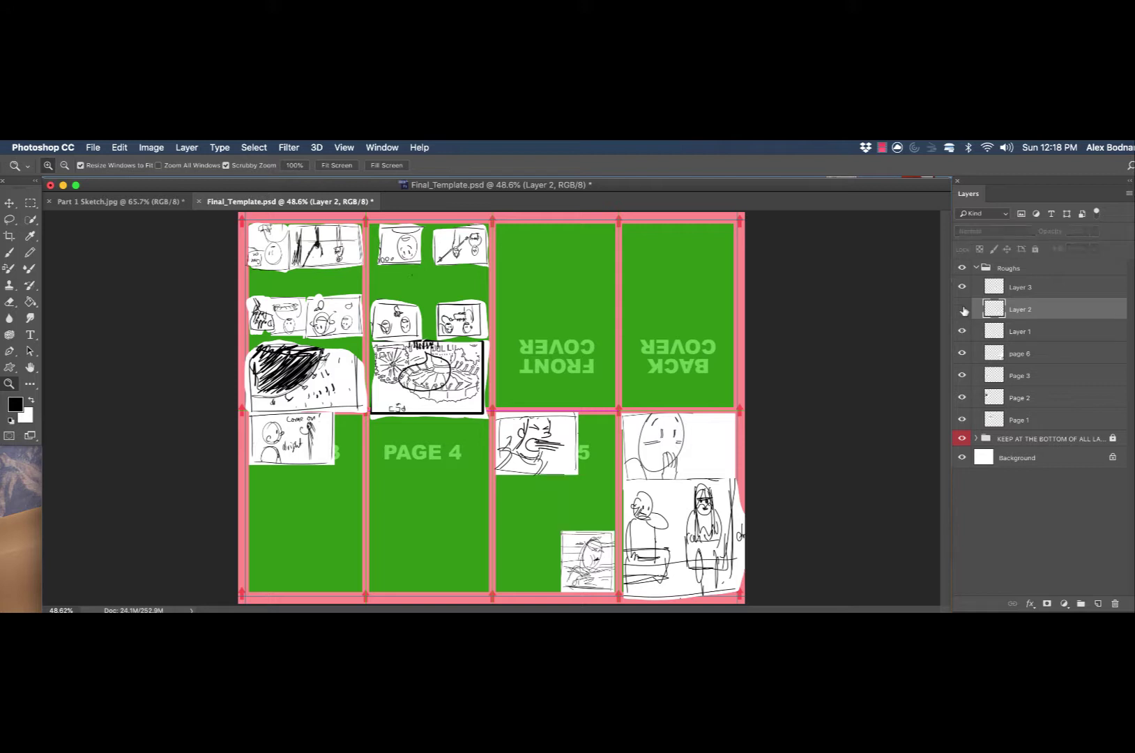
pyautogui.click(962, 310)
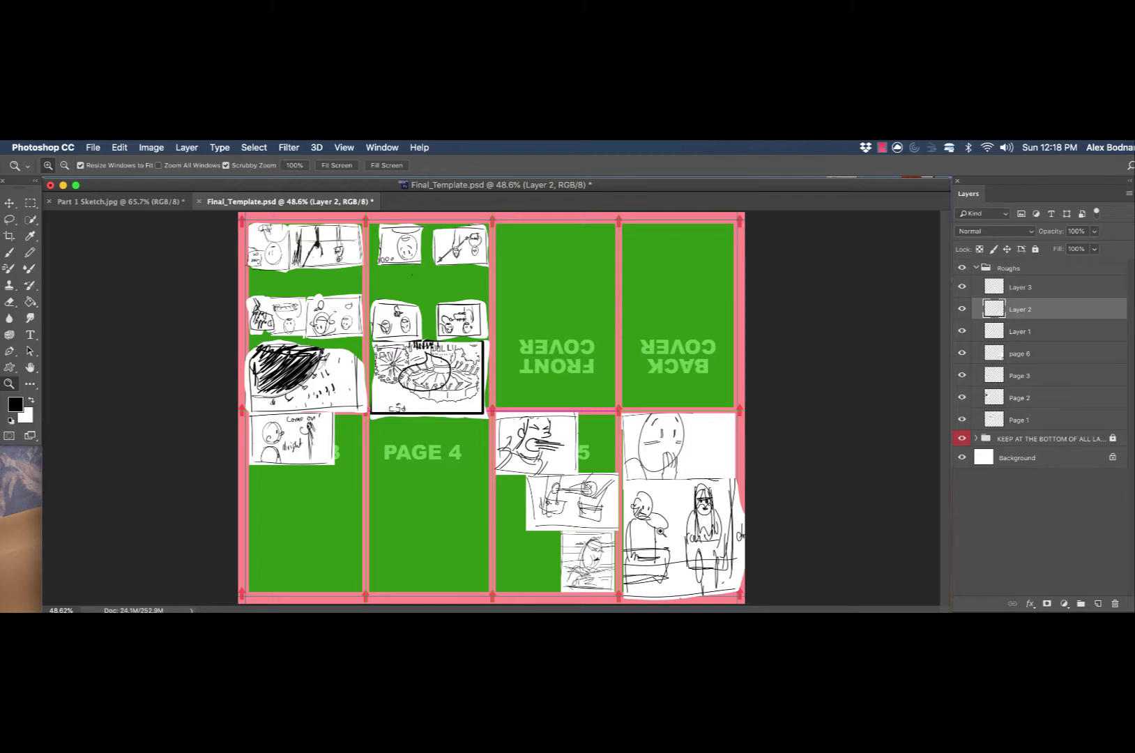
pyautogui.press('m')
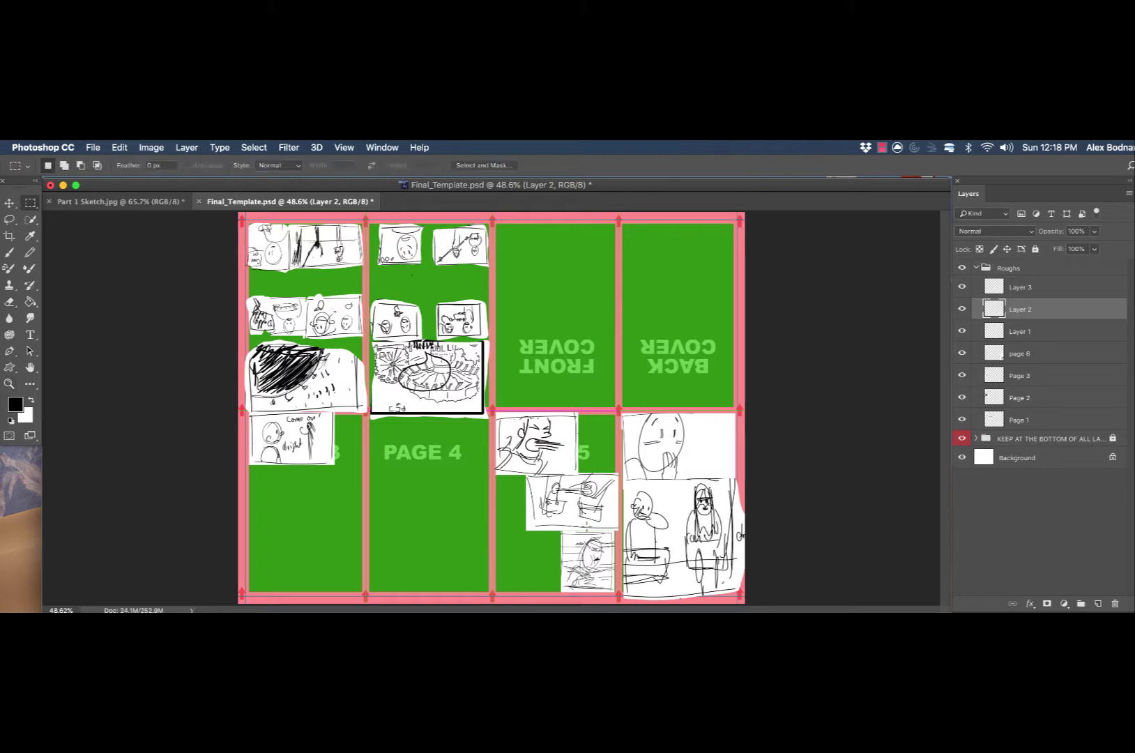
pyautogui.moveTo(571, 473); pyautogui.dragTo(524, 530)
pyautogui.press('v')
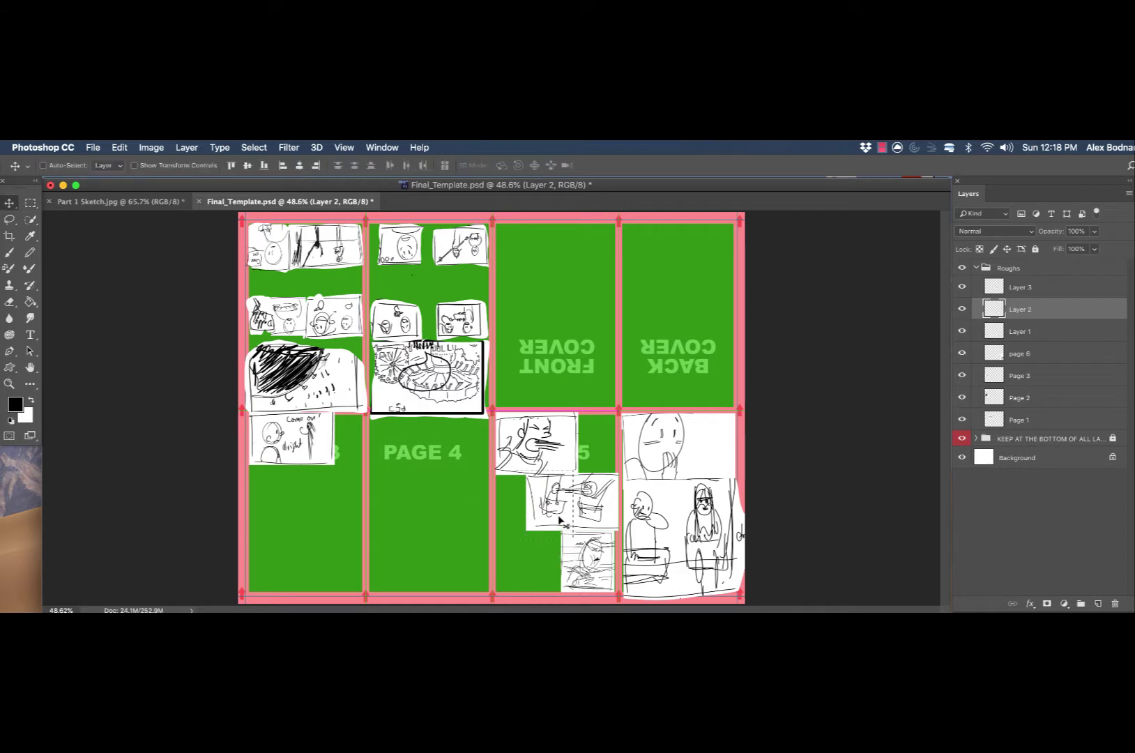
pyautogui.moveTo(560, 519); pyautogui.dragTo(525, 520)
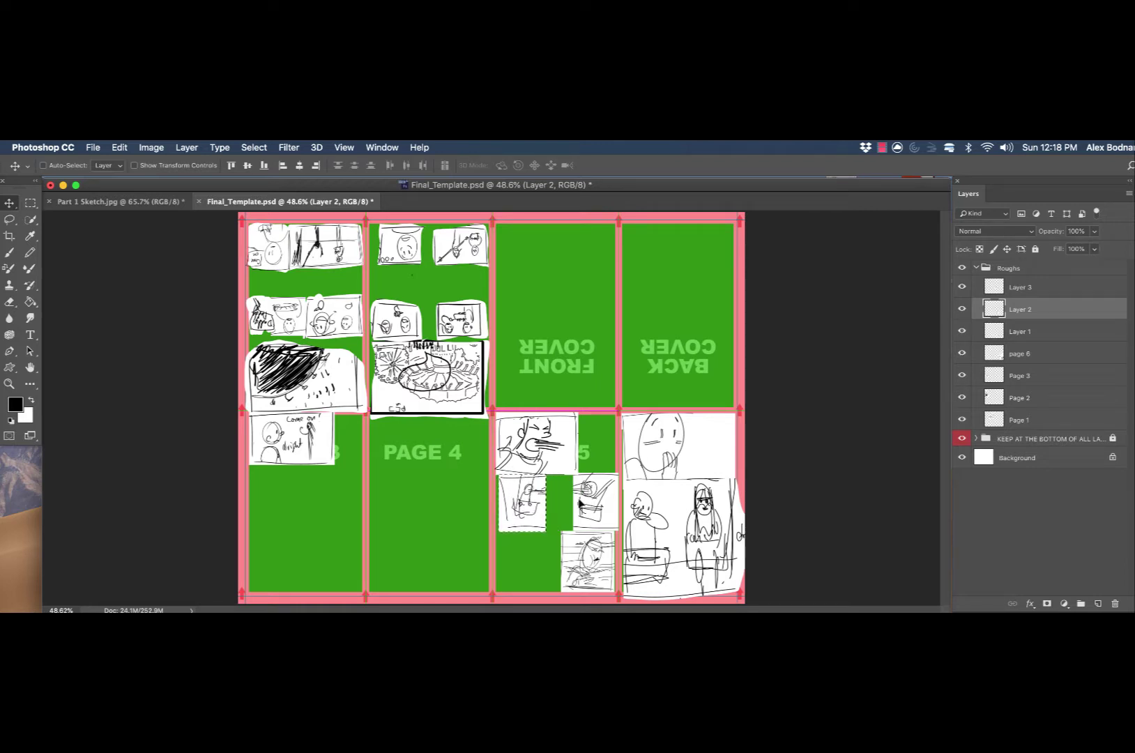
pyautogui.moveTo(598, 520); pyautogui.dragTo(598, 516)
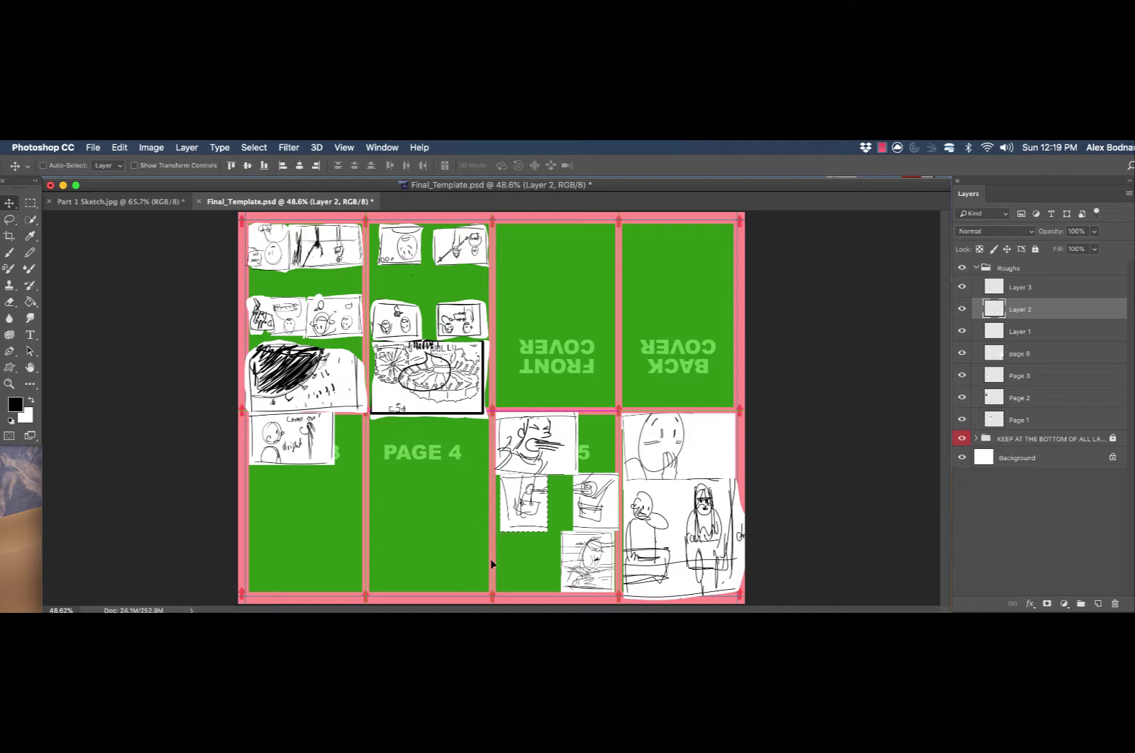
pyautogui.press('super+d')
# Toggle the Page 1, Page 2 and Page 3 layers off and on to check which sketches each one holds
pyautogui.click(1036, 380)
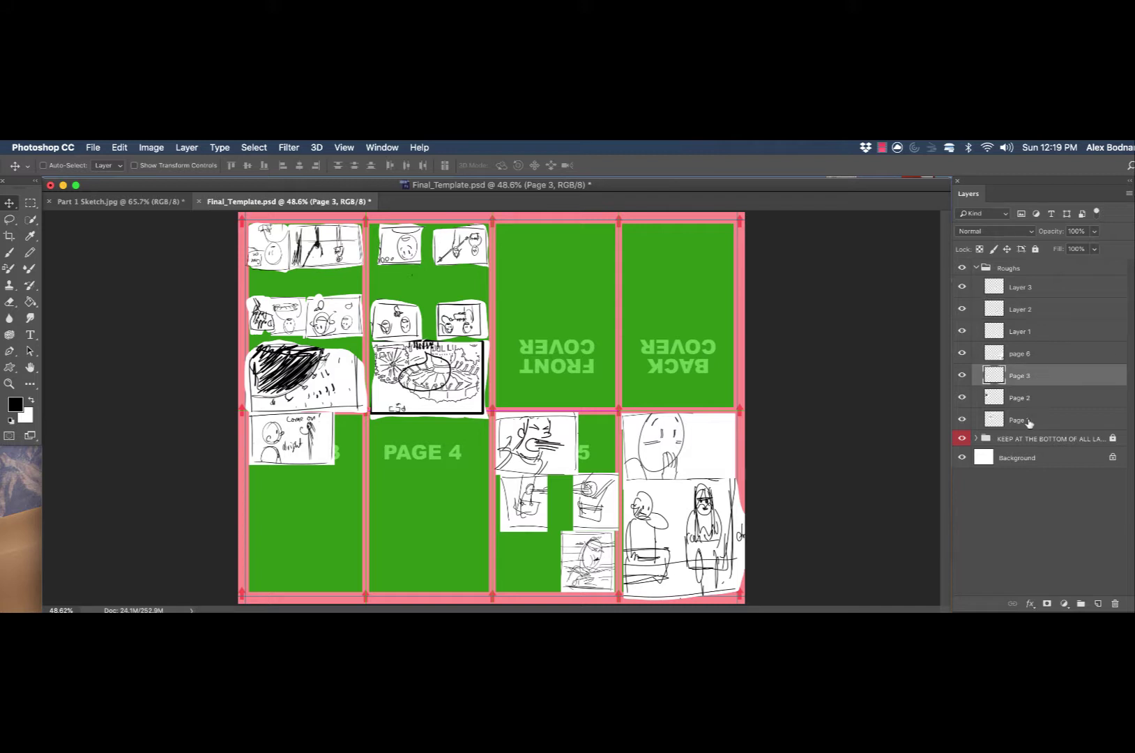
pyautogui.click(962, 420)
pyautogui.click(961, 420)
pyautogui.click(962, 398)
pyautogui.click(961, 398)
pyautogui.click(961, 376)
pyautogui.click(962, 376)
# Check the page 6 layer's contents by toggling its visibility and move the layer to the top of the Roughs group
pyautogui.click(1030, 357)
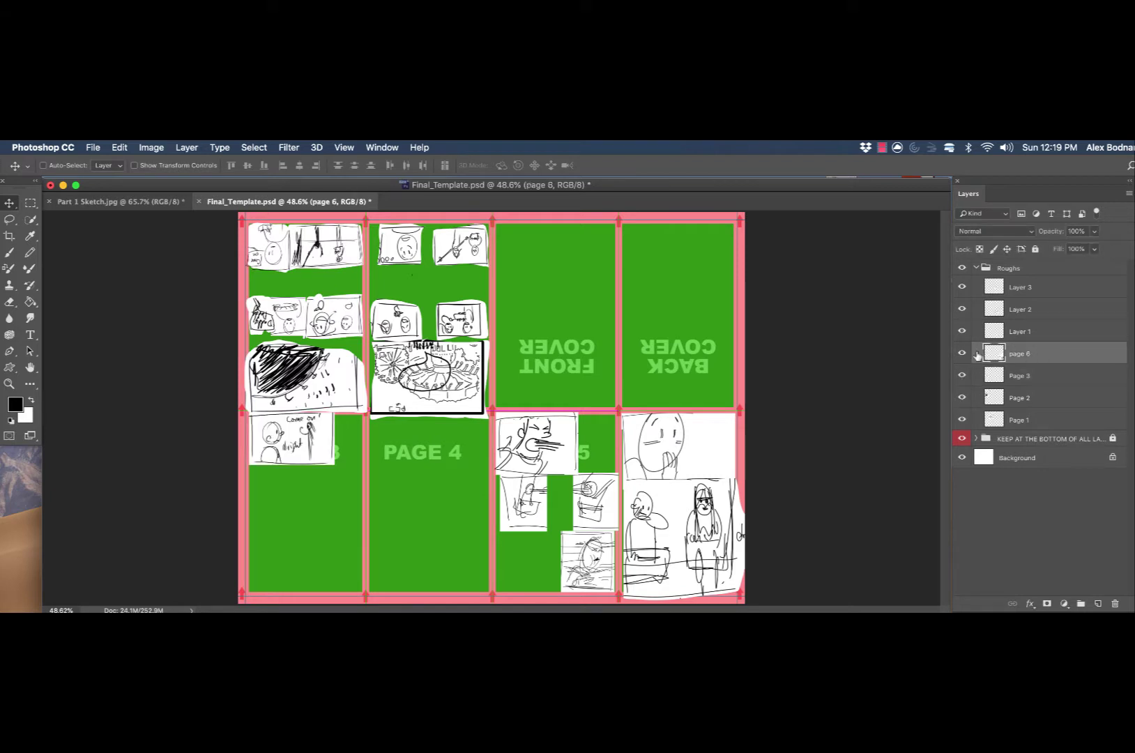
pyautogui.click(962, 353)
pyautogui.click(961, 353)
pyautogui.moveTo(1049, 358); pyautogui.dragTo(1045, 279)
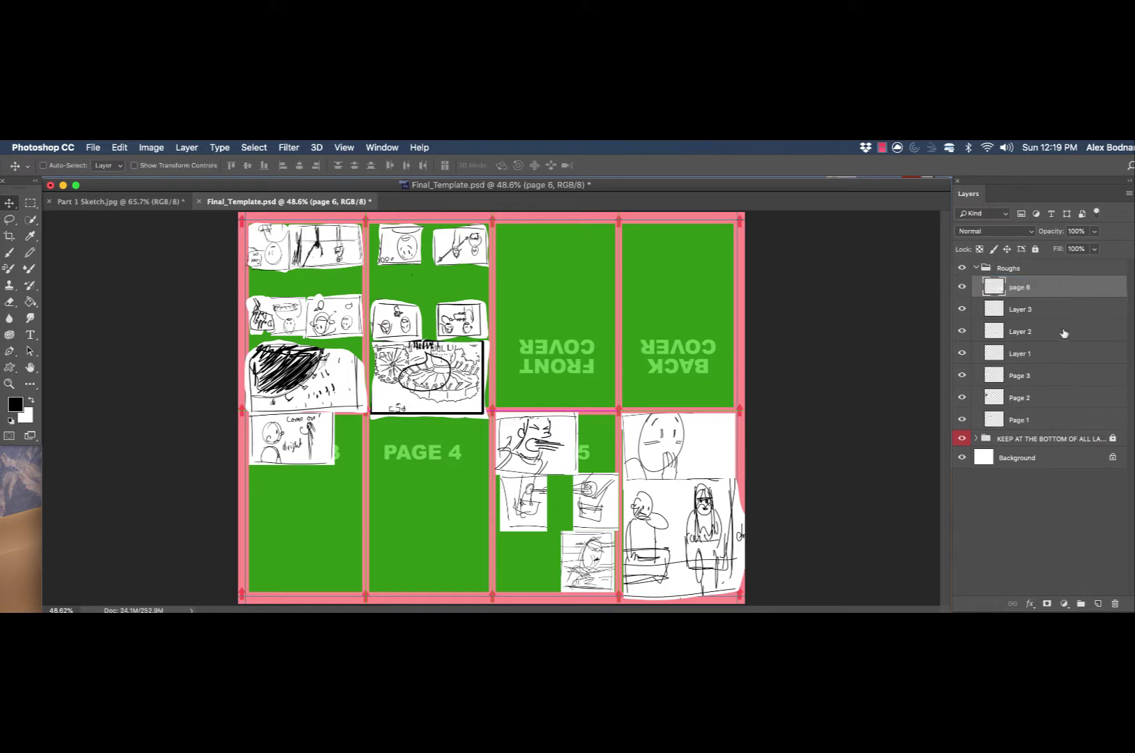
pyautogui.click(962, 289)
pyautogui.click(962, 289)
# Merge Layer 3, Layer 2 and Layer 1 into a single layer and rename it Page 5
pyautogui.click(1034, 312)
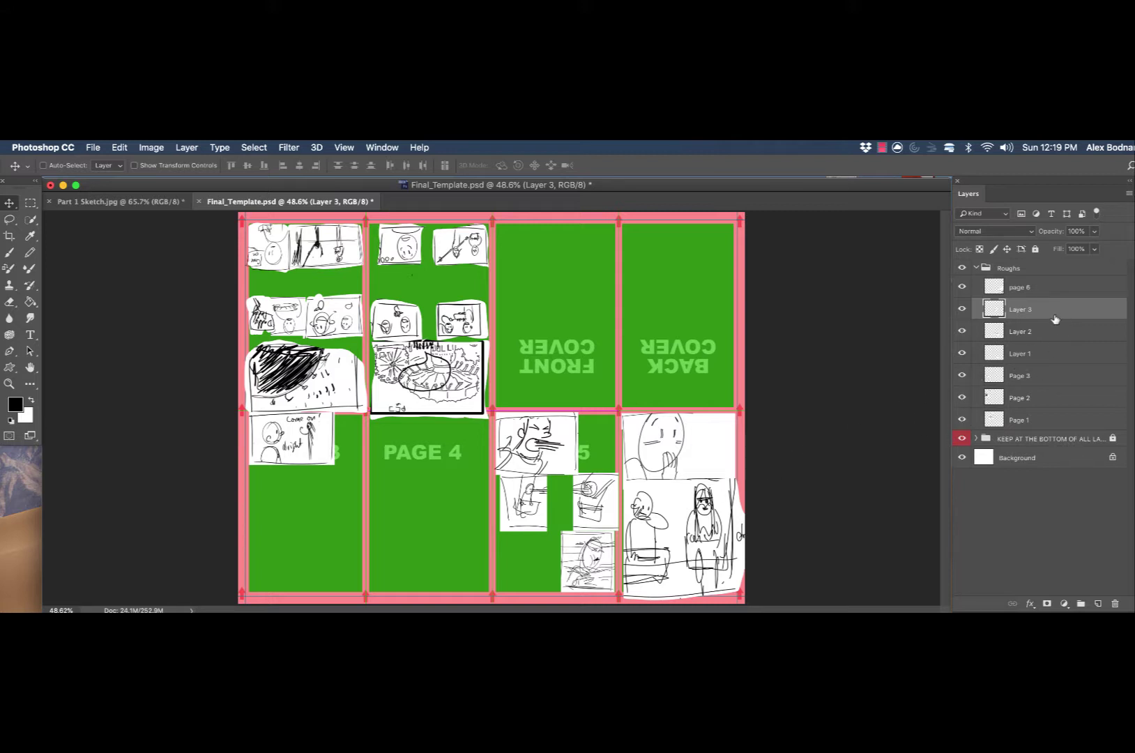
pyautogui.click(961, 311)
pyautogui.click(962, 311)
pyautogui.click(962, 312)
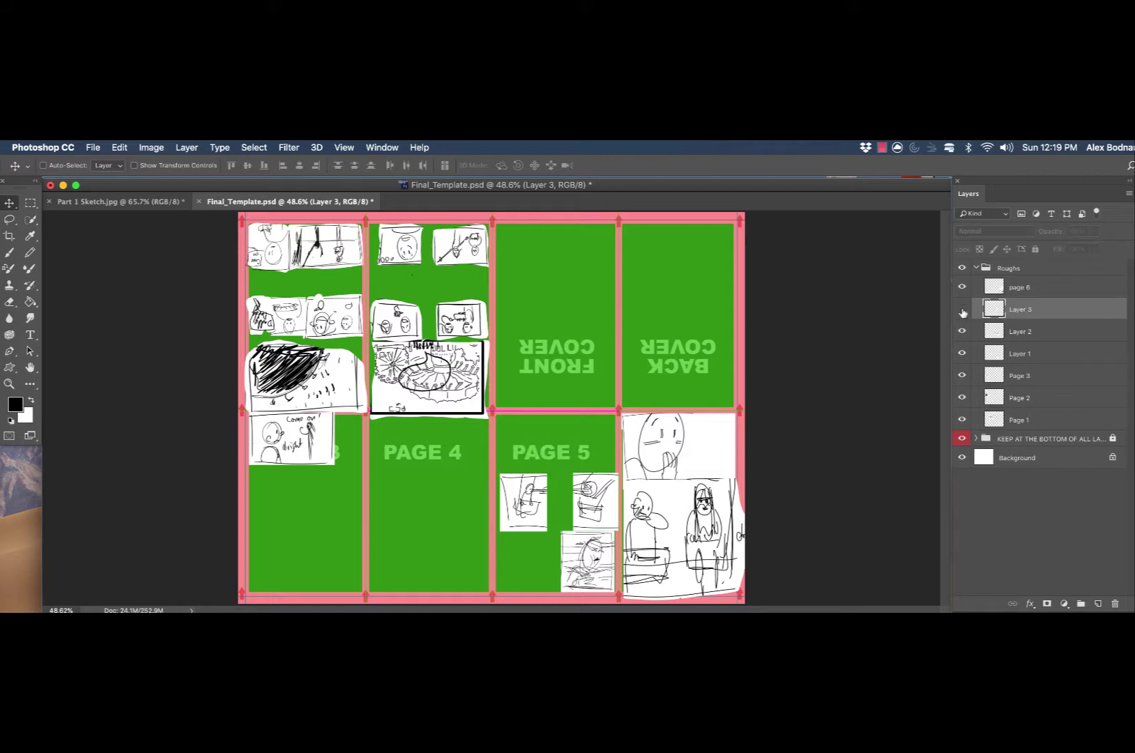
pyautogui.click(962, 312)
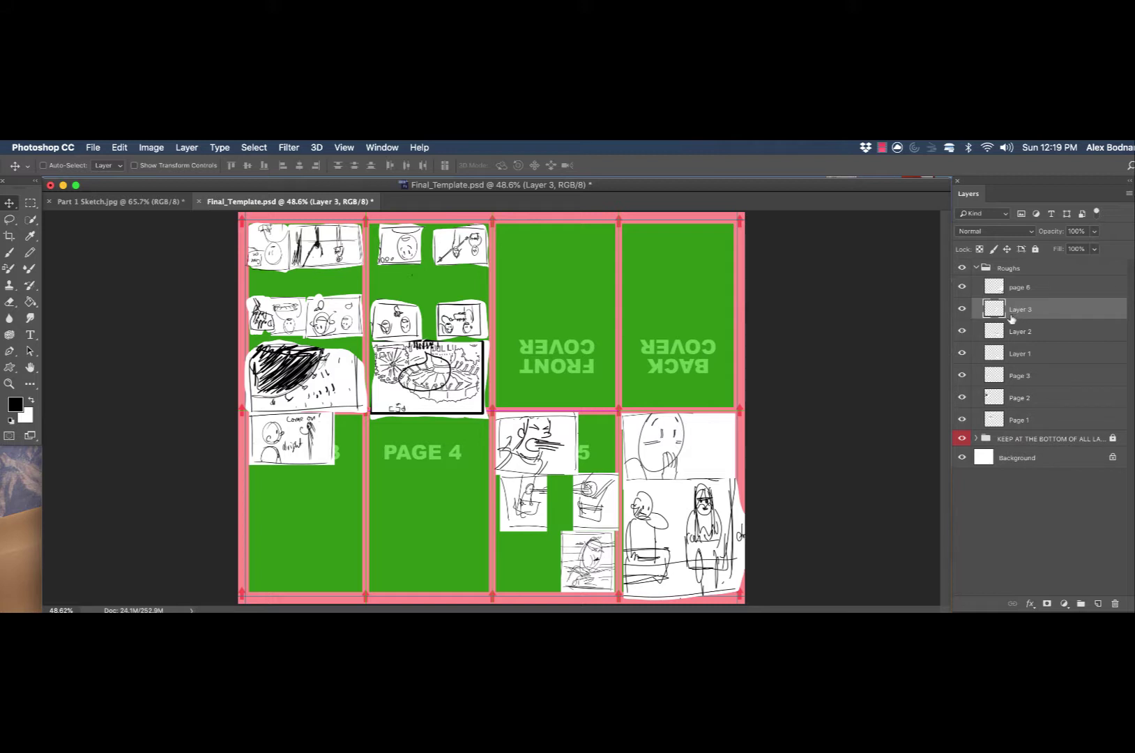
pyautogui.keyDown('shift'); pyautogui.click(1038, 359); pyautogui.keyUp('shift')
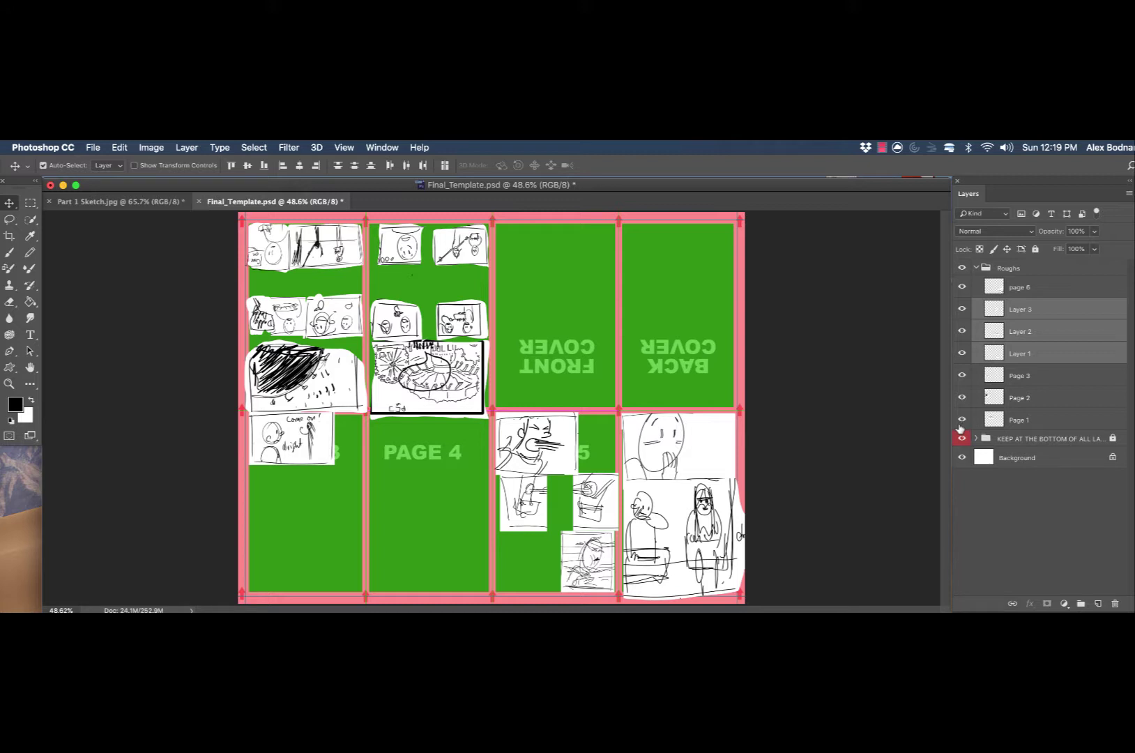
pyautogui.press('super+e')
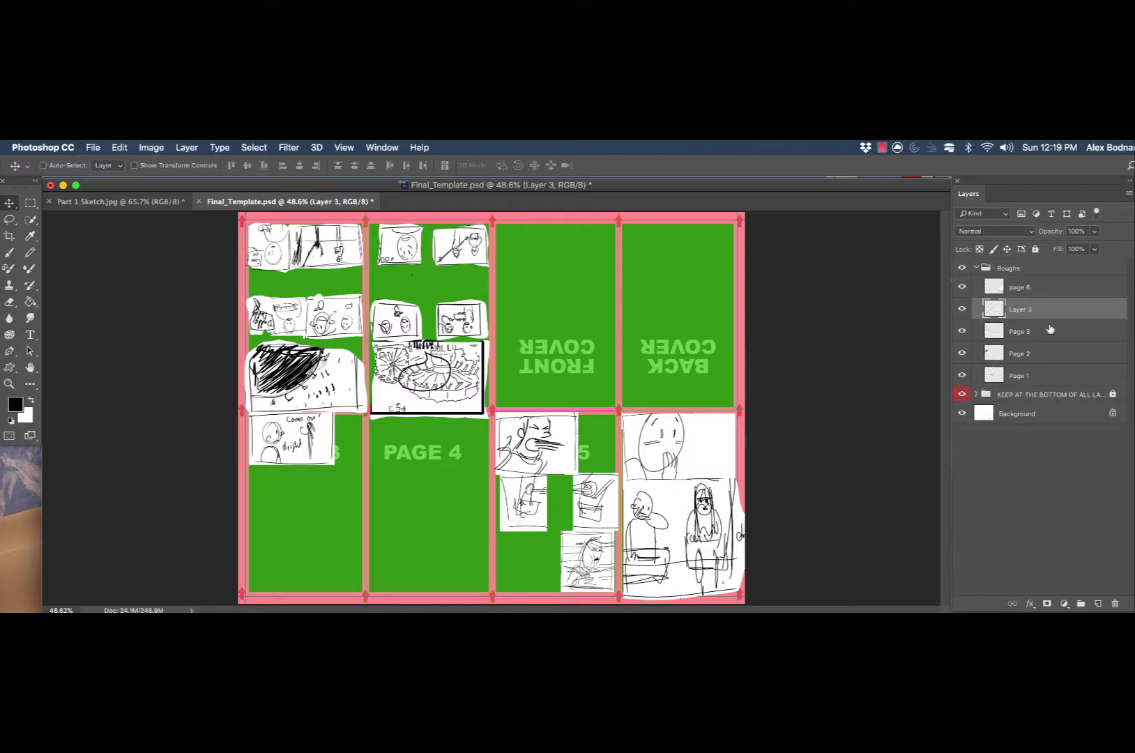
pyautogui.doubleClick(1019, 309)
pyautogui.write('Page 5')
pyautogui.press('Return')
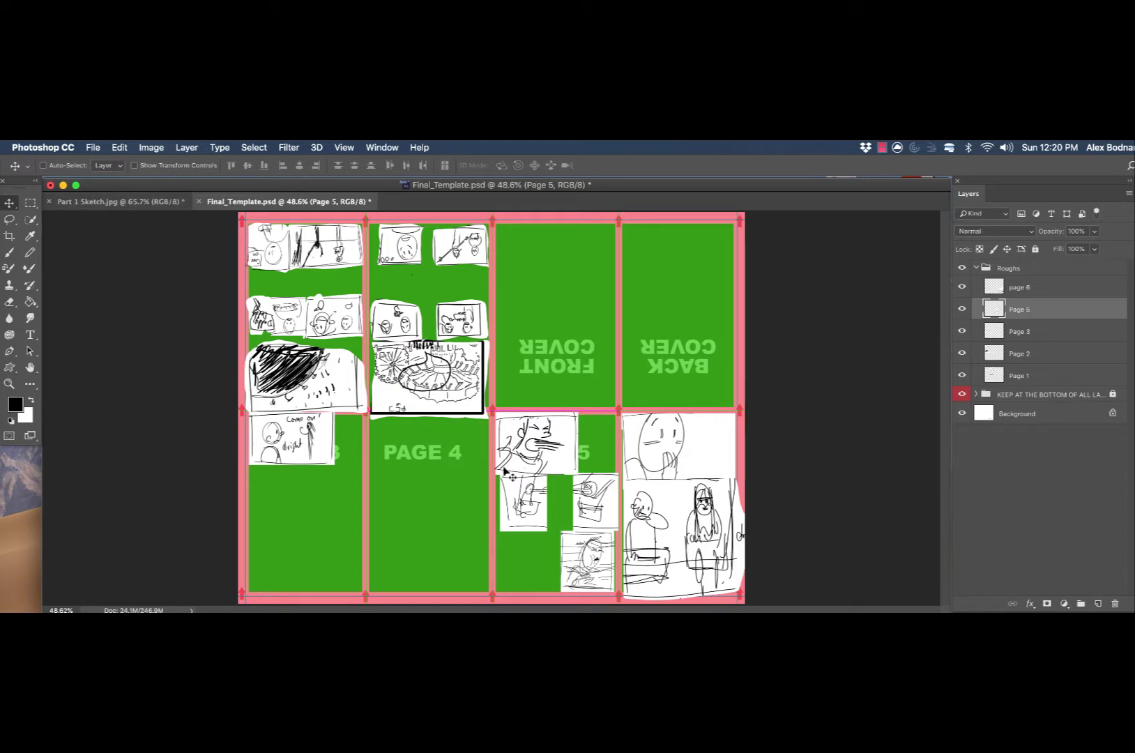
# Copy the bespectacled face panel from Part 1 Sketch.jpg into Final_Template.psd and place it in page 4's lower-right corner
pyautogui.click(144, 202)
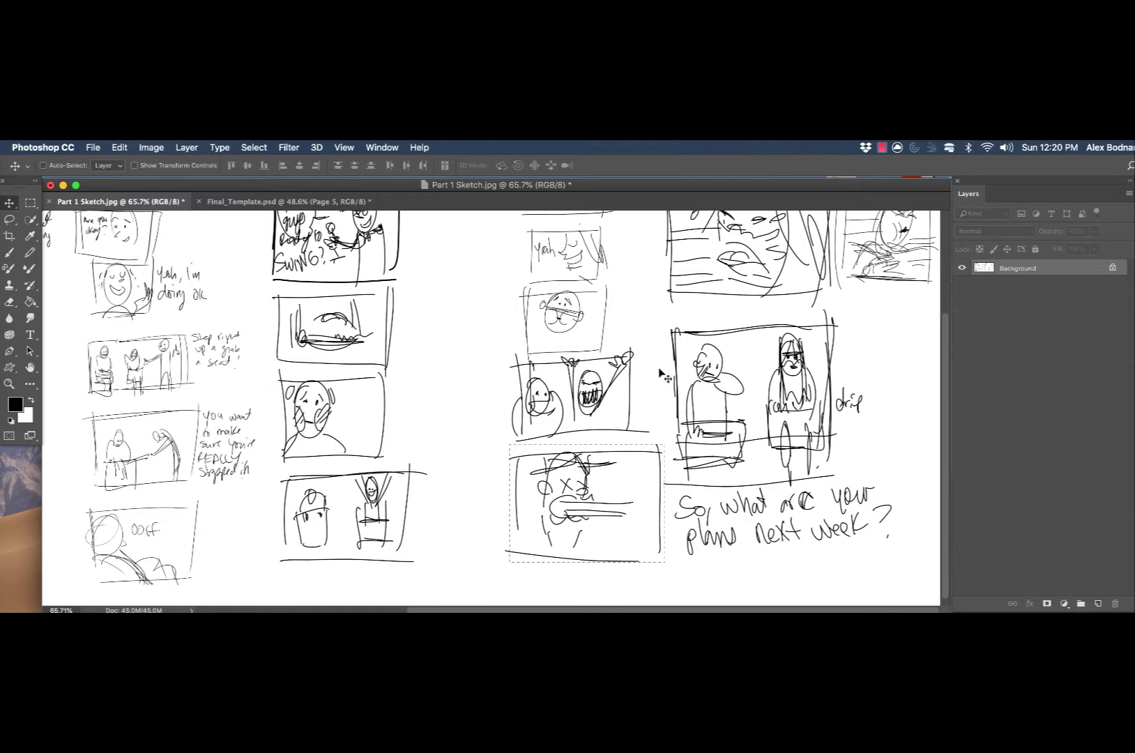
pyautogui.press('l')
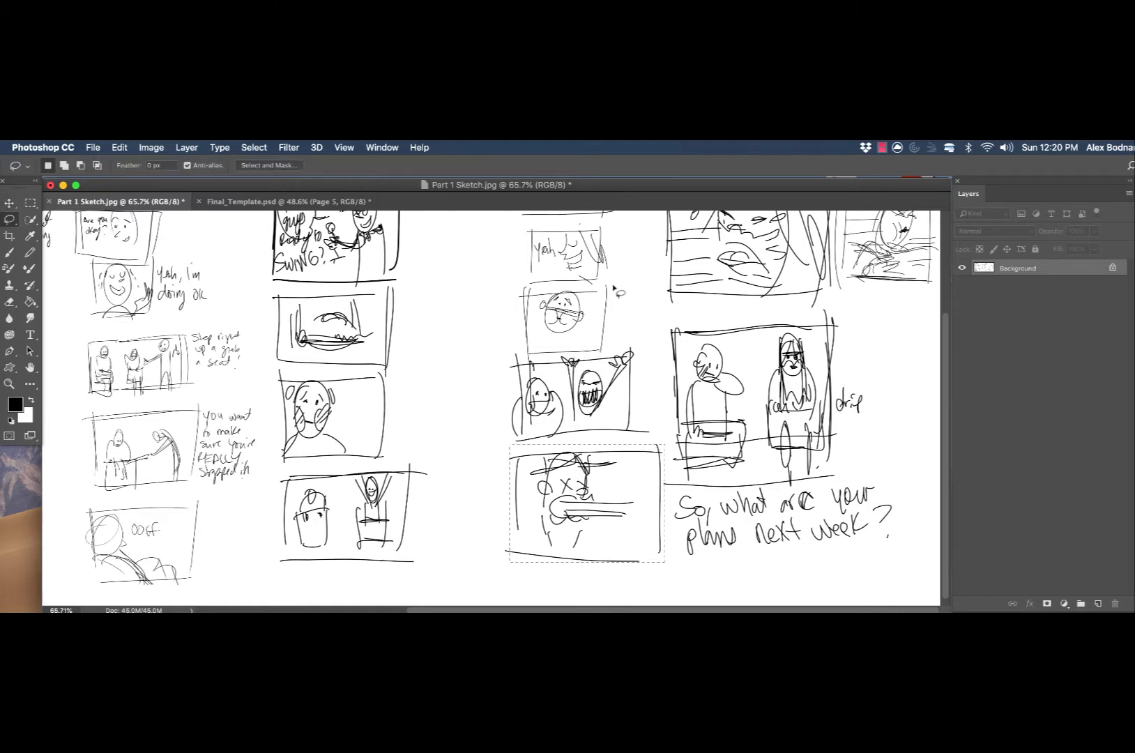
pyautogui.moveTo(613, 288)
pyautogui.mouseDown()
pyautogui.moveTo(605, 353)
pyautogui.moveTo(554, 358)
pyautogui.moveTo(523, 344)
pyautogui.moveTo(523, 293)
pyautogui.moveTo(612, 287)
pyautogui.mouseUp()
pyautogui.click(286, 201)
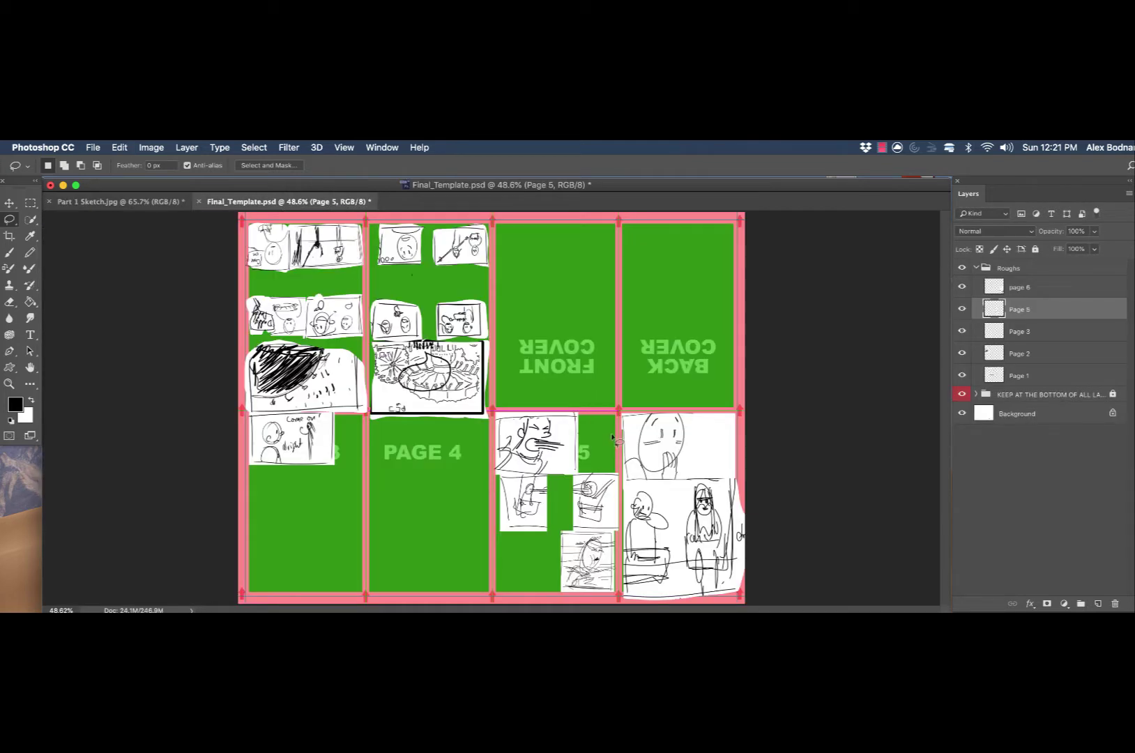
pyautogui.press('super+v')
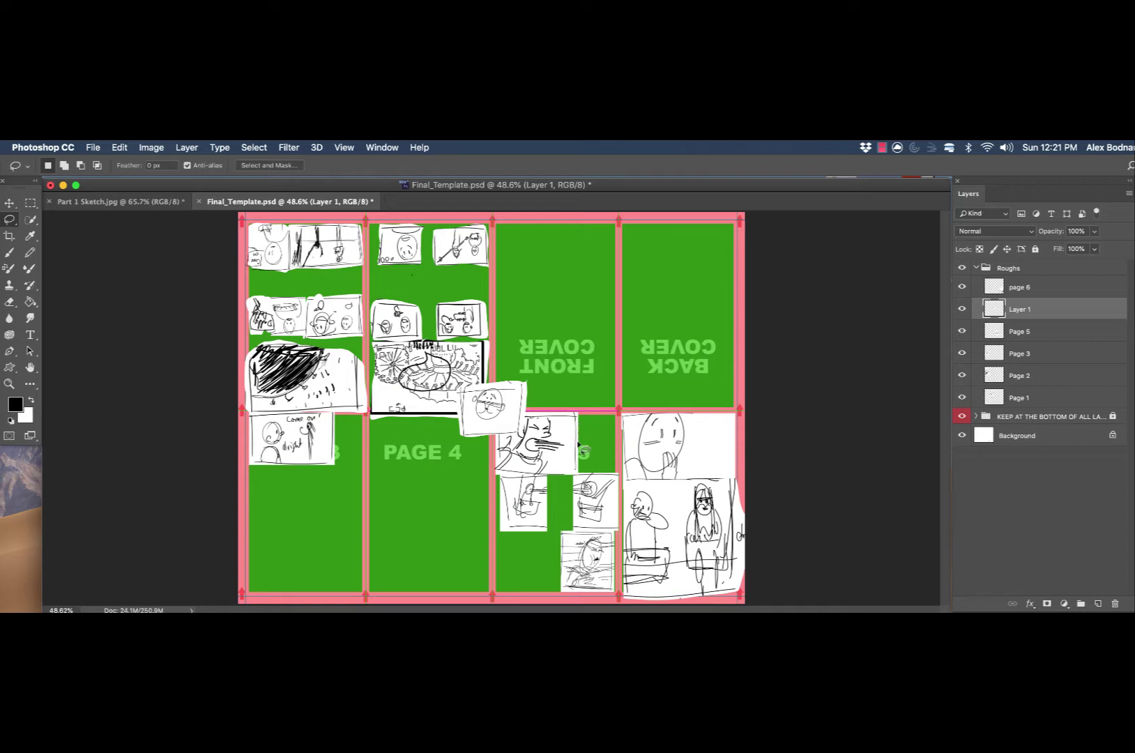
pyautogui.press('v')
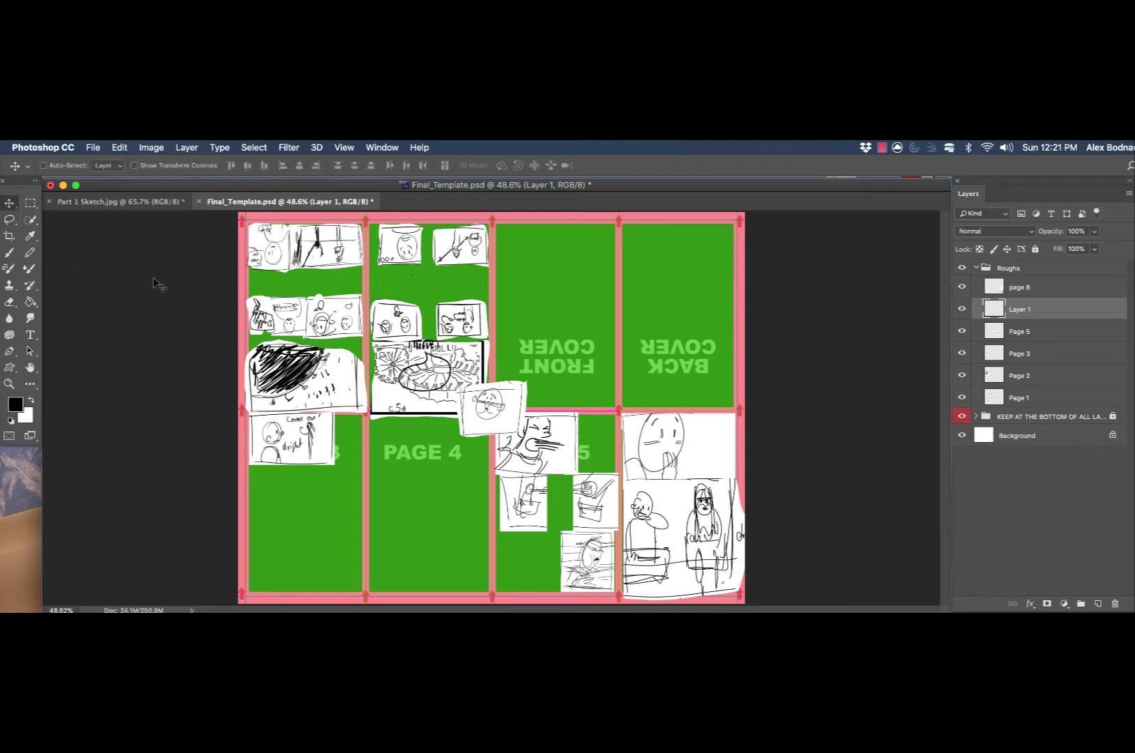
pyautogui.moveTo(499, 403); pyautogui.dragTo(464, 565)
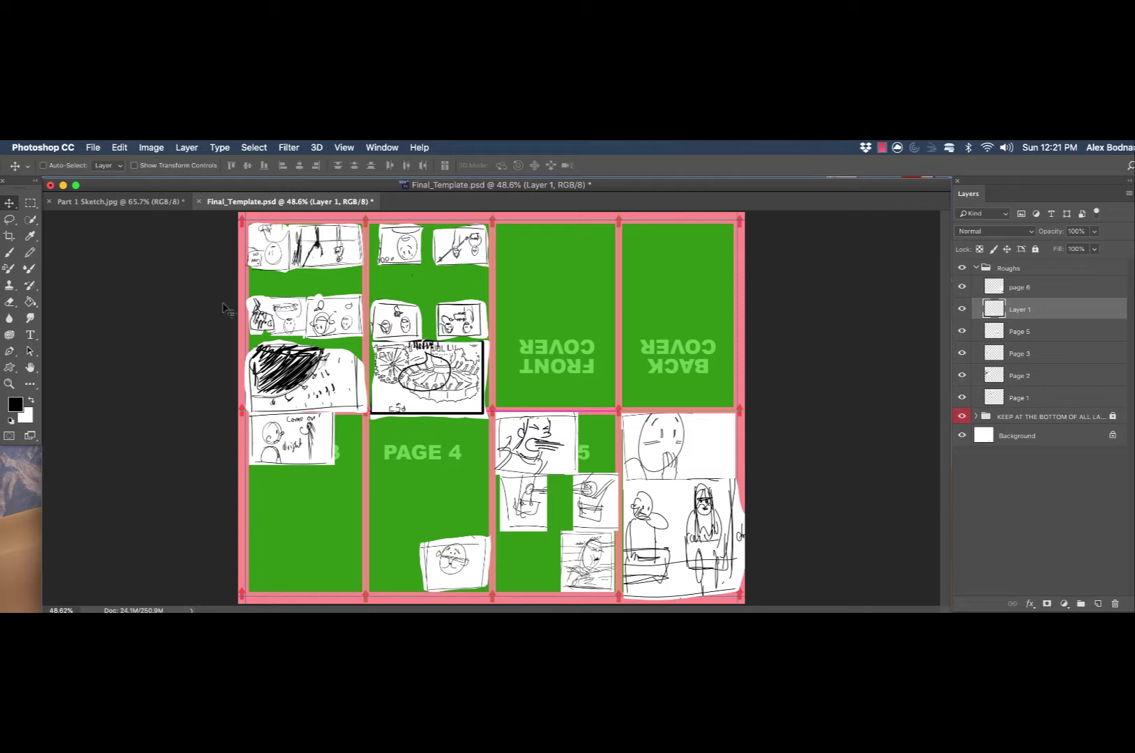
# Flip the pasted face panel on page 4 horizontally
pyautogui.click(124, 148)
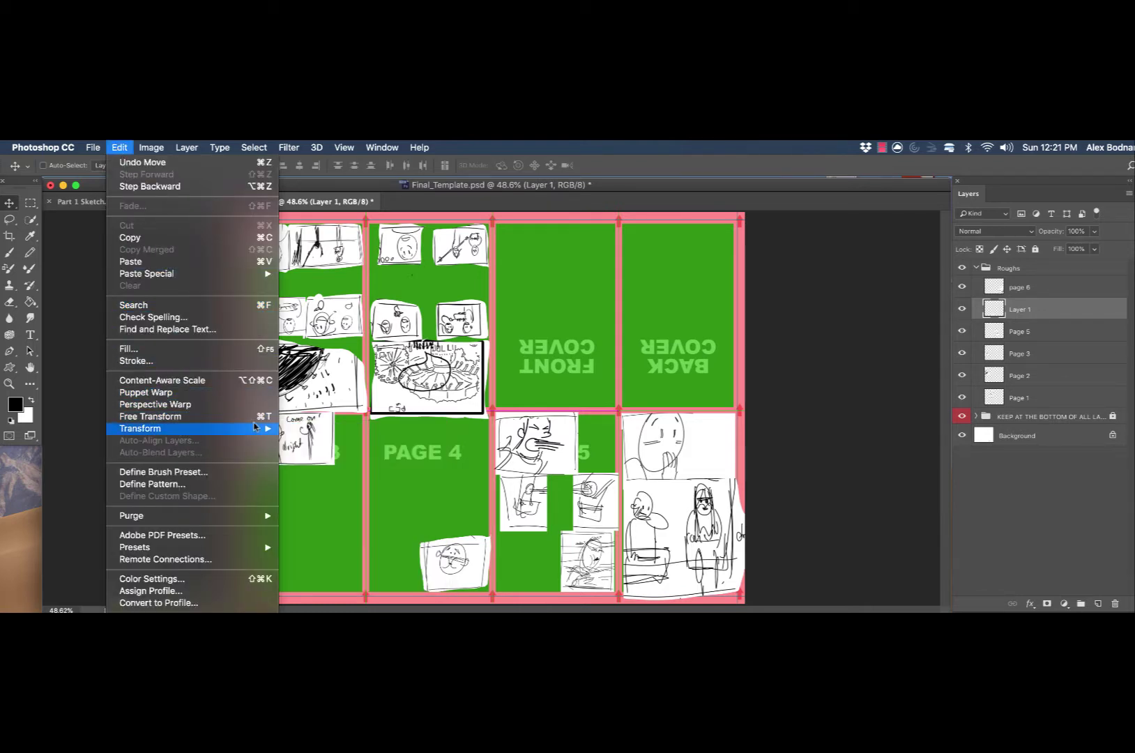
pyautogui.moveTo(257, 428)
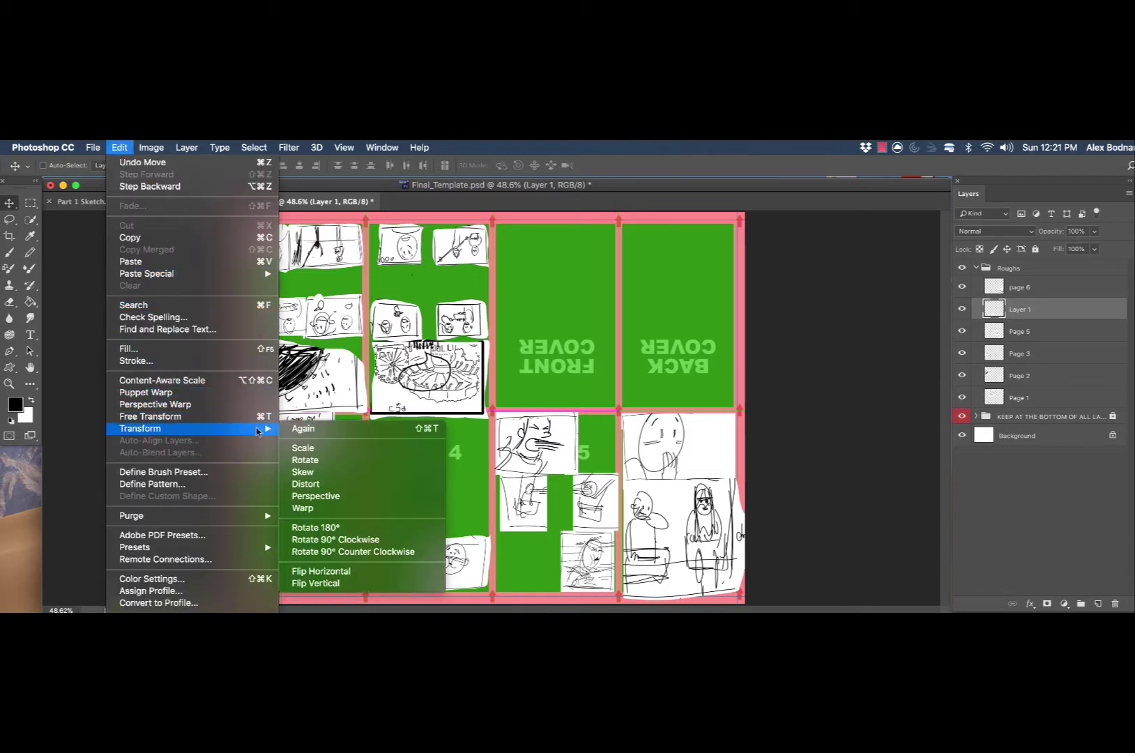
pyautogui.click(372, 574)
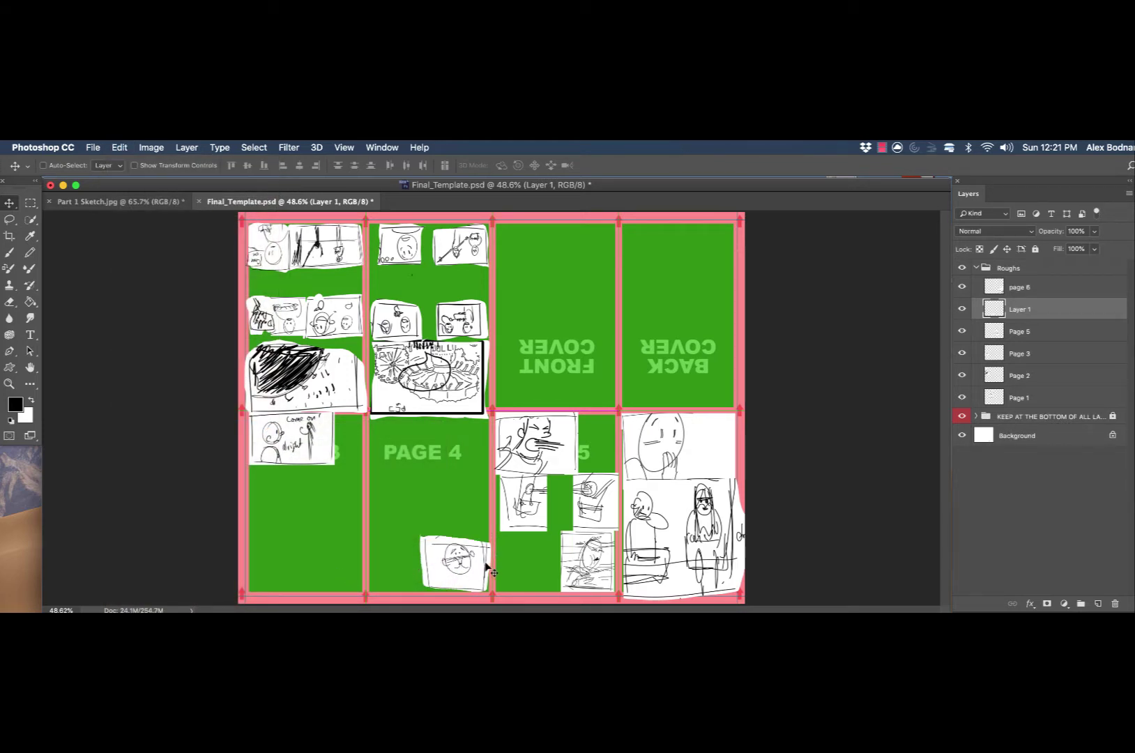
# Brush black strokes over the mouth and chin of the flipped face in the lower-right page 4 panel
pyautogui.press('b')
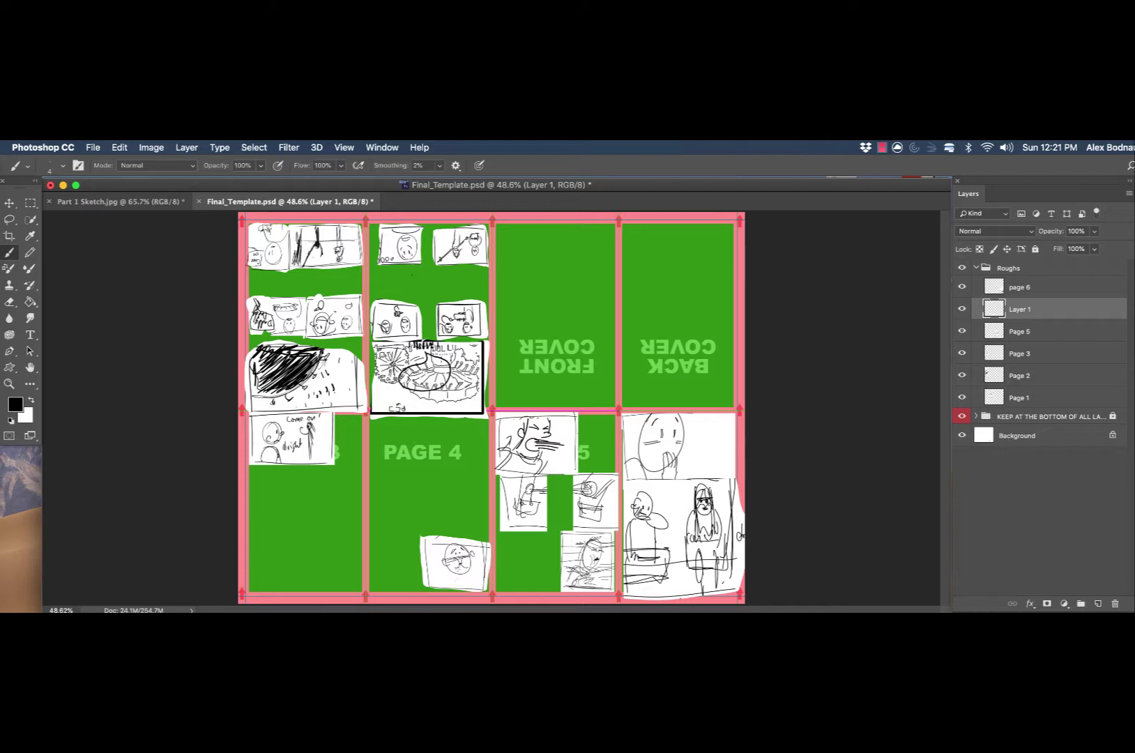
pyautogui.moveTo(461, 561); pyautogui.dragTo(459, 576)
pyautogui.moveTo(461, 563); pyautogui.dragTo(467, 580)
pyautogui.press('super+t')
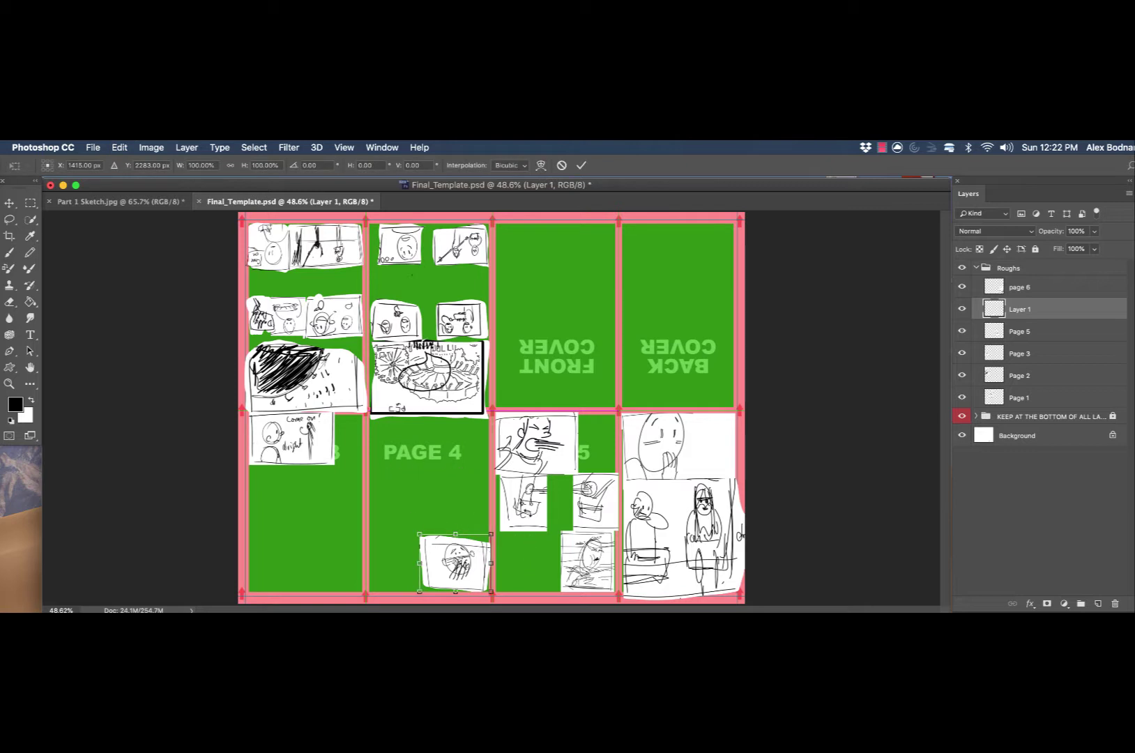
pyautogui.press('Return')
pyautogui.press('b')
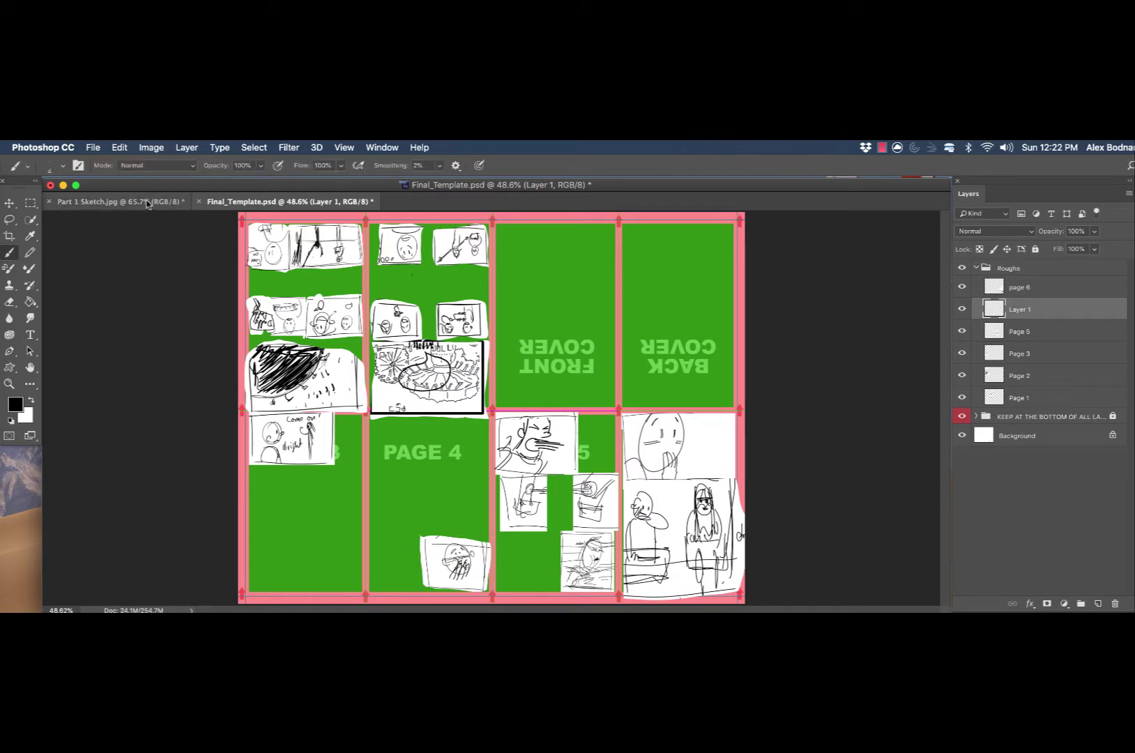
# Copy the panel of two riders with raised arms from Part 1 Sketch.jpg into the template and place it above page 4's bottom panel
pyautogui.click(124, 202)
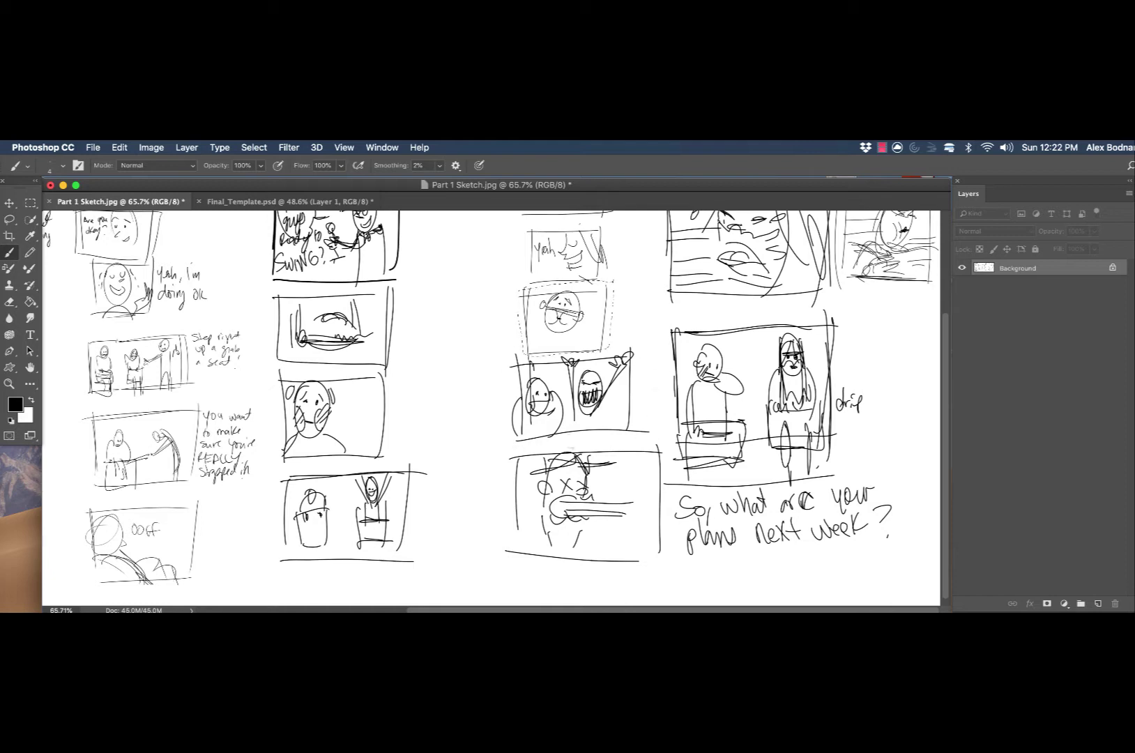
pyautogui.press('m')
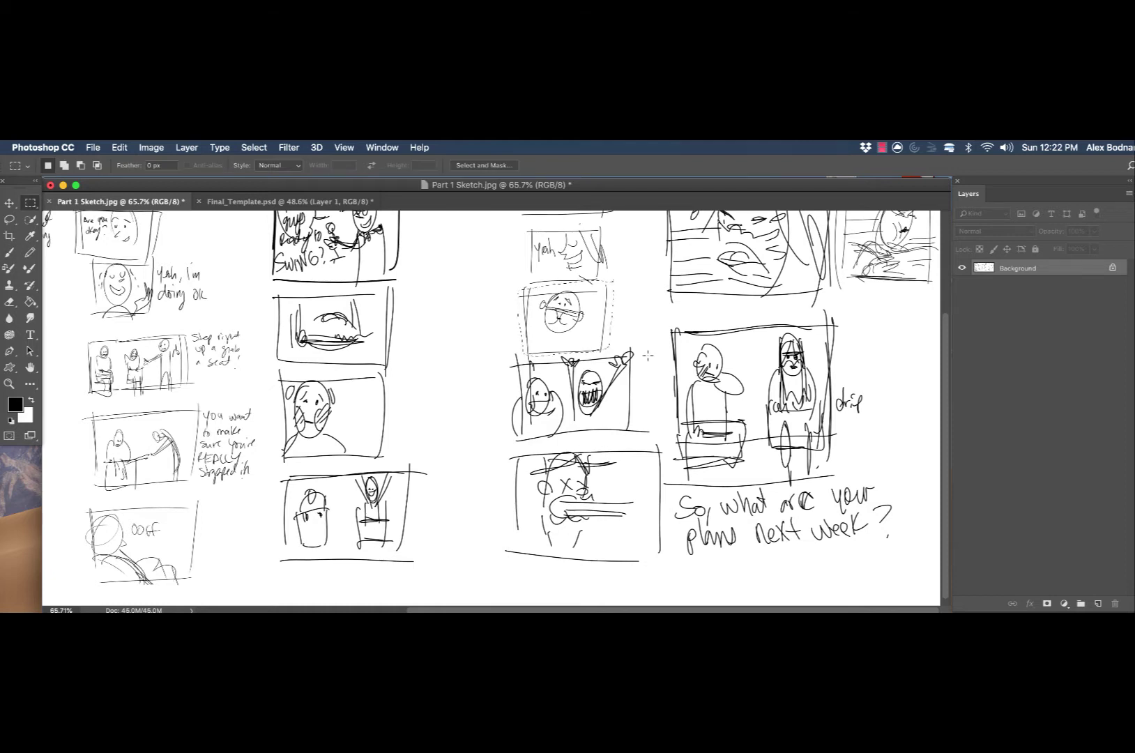
pyautogui.moveTo(649, 355)
pyautogui.mouseDown()
pyautogui.moveTo(628, 421)
pyautogui.moveTo(510, 441)
pyautogui.mouseUp()
pyautogui.click(275, 204)
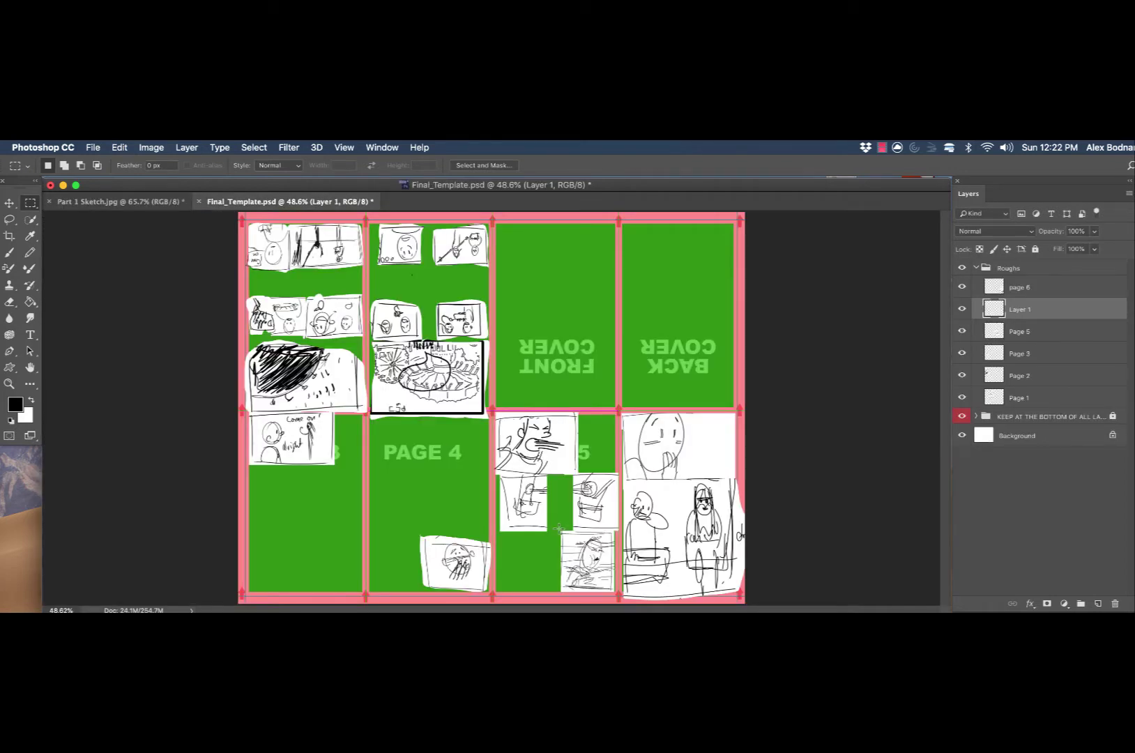
pyautogui.press('super+v')
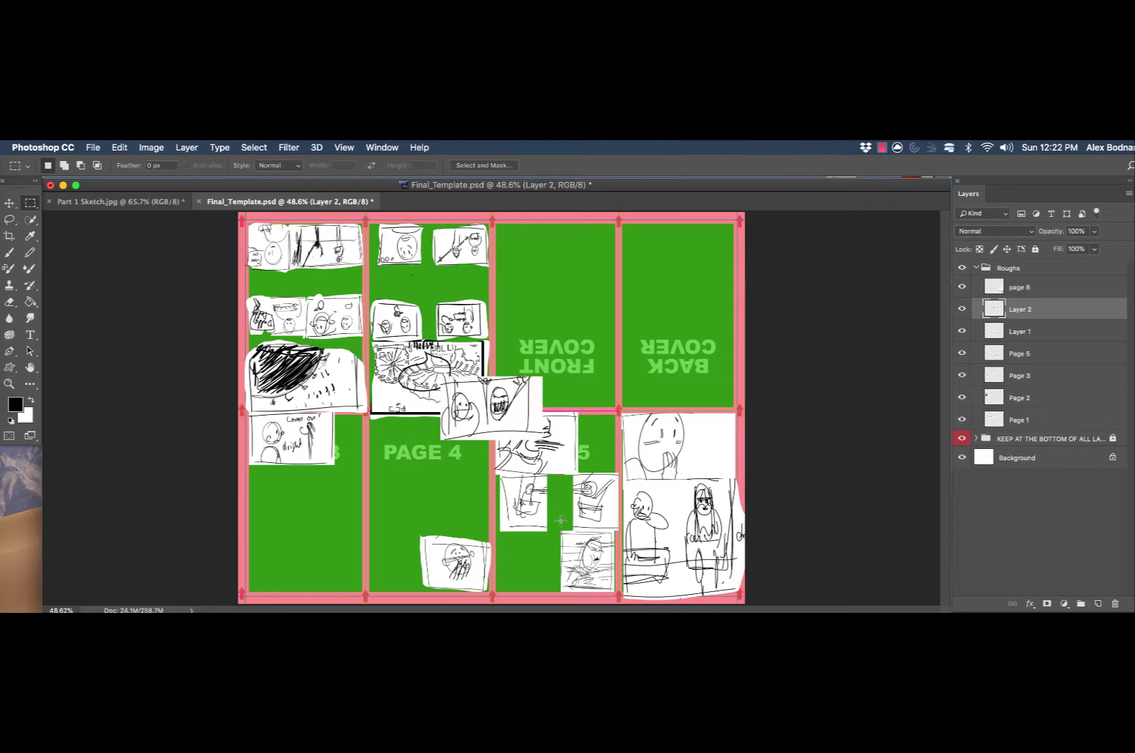
pyautogui.press('v')
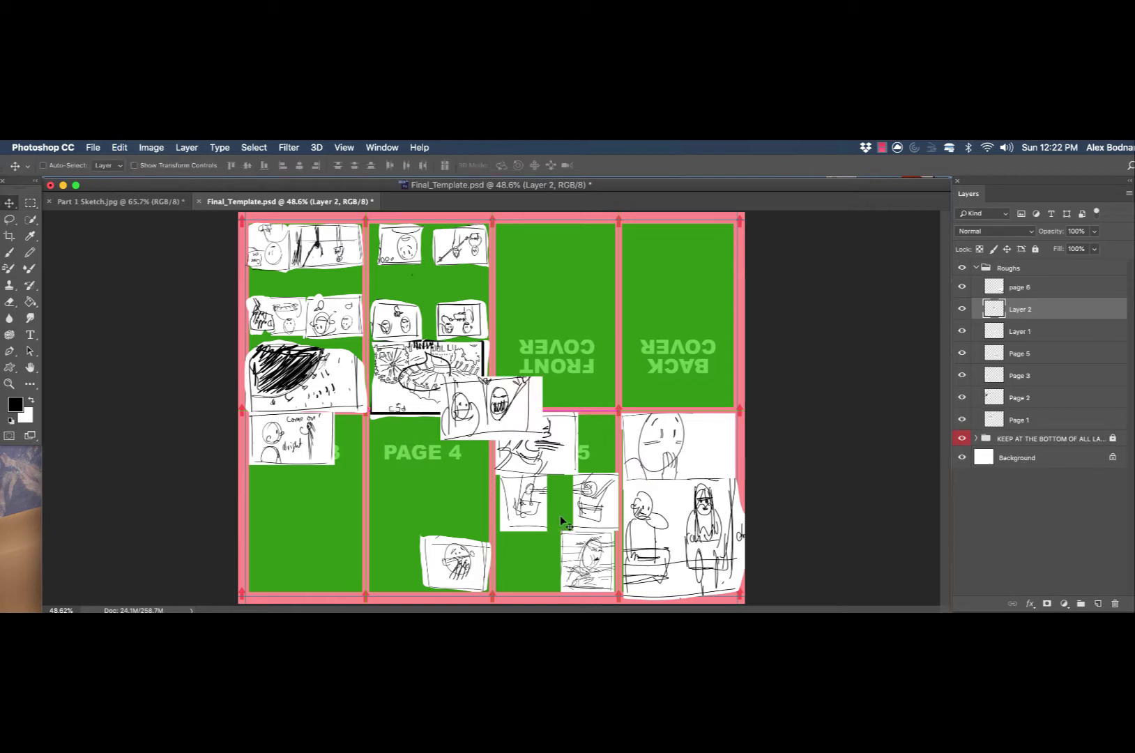
pyautogui.moveTo(512, 390); pyautogui.dragTo(454, 482)
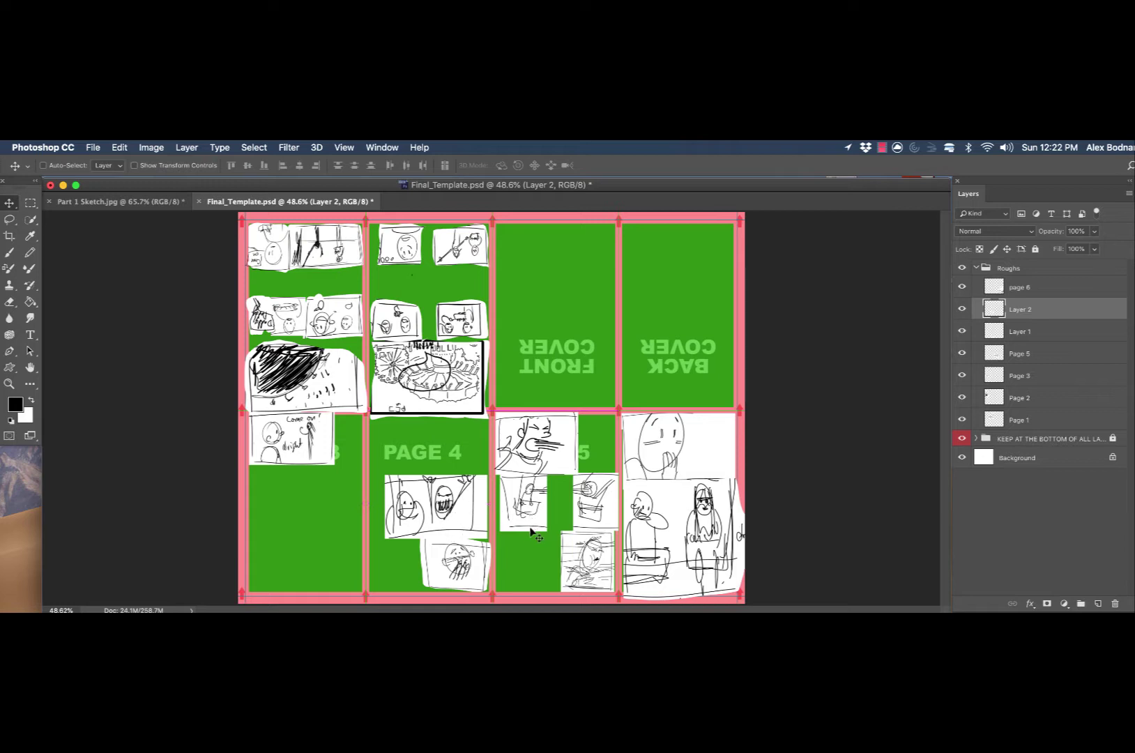
pyautogui.moveTo(443, 529)
pyautogui.mouseDown()
pyautogui.moveTo(425, 524)
pyautogui.moveTo(437, 519)
pyautogui.mouseUp()
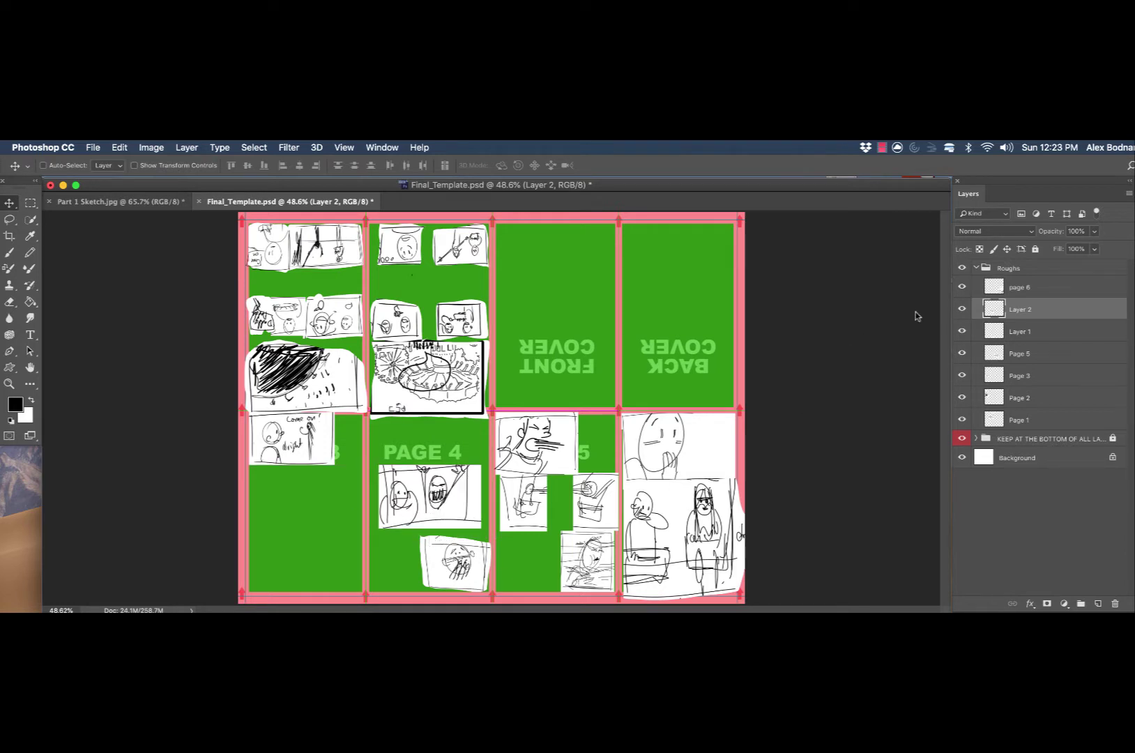
# On Layer 1, paint a white area with a larger brush from the face panel to page 4's left edge
pyautogui.click(961, 333)
pyautogui.click(961, 333)
pyautogui.click(1005, 334)
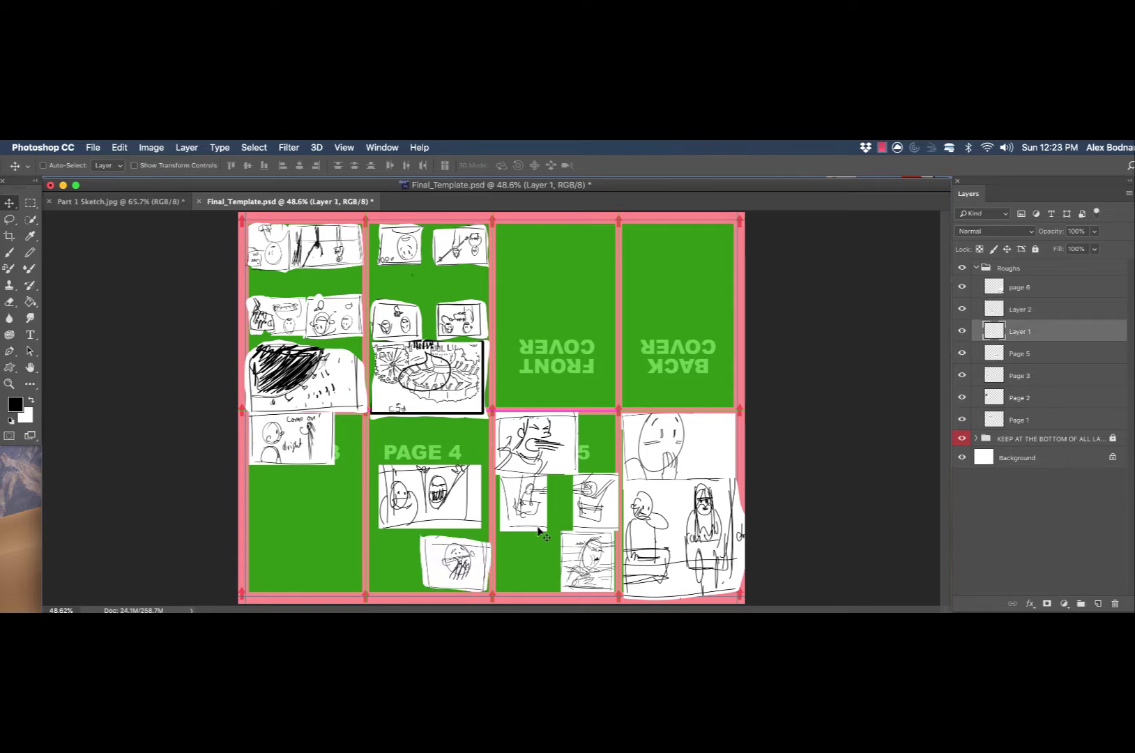
pyautogui.press('b')
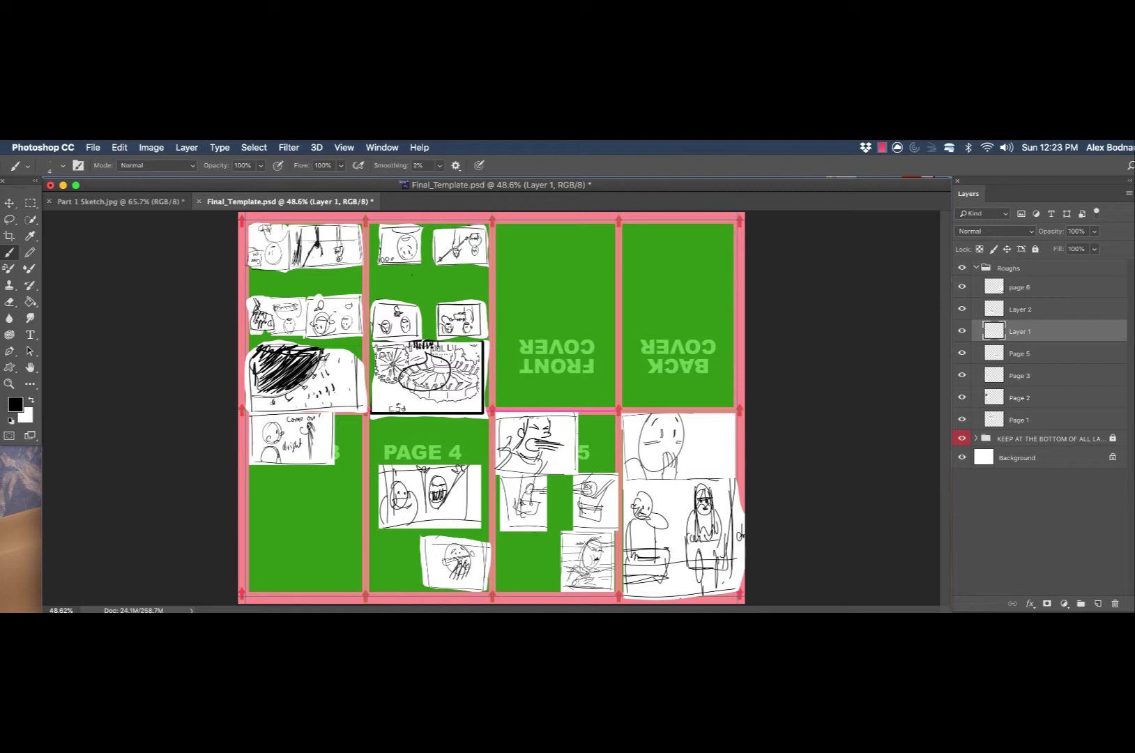
pyautogui.press('x')
pyautogui.press(']')
pyautogui.press(']')
pyautogui.press(']')
pyautogui.moveTo(419, 543)
pyautogui.mouseDown()
pyautogui.moveTo(377, 543)
pyautogui.moveTo(423, 540)
pyautogui.moveTo(375, 539)
pyautogui.moveTo(373, 580)
pyautogui.moveTo(386, 548)
pyautogui.moveTo(391, 585)
pyautogui.moveTo(402, 550)
pyautogui.moveTo(411, 583)
pyautogui.moveTo(420, 568)
pyautogui.moveTo(414, 584)
pyautogui.moveTo(376, 585)
pyautogui.moveTo(389, 548)
pyautogui.moveTo(415, 546)
pyautogui.moveTo(398, 552)
pyautogui.moveTo(402, 574)
pyautogui.moveTo(387, 588)
pyautogui.moveTo(434, 569)
pyautogui.mouseUp()
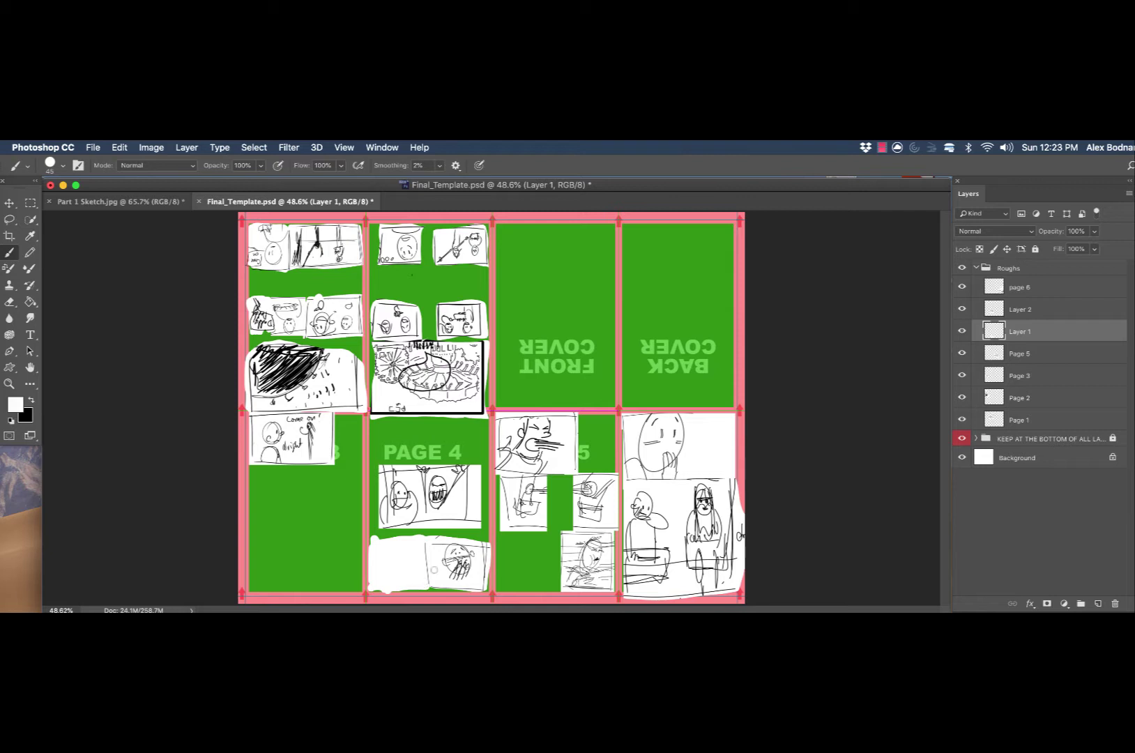
# With a small black brush, sketch an open-mouthed face with a raised arm in the new white area on page 4
pyautogui.press('x')
pyautogui.press('[')
pyautogui.press('[')
pyautogui.press('[')
pyautogui.moveTo(403, 548); pyautogui.dragTo(402, 570)
pyautogui.moveTo(412, 545)
pyautogui.mouseDown()
pyautogui.moveTo(405, 570)
pyautogui.moveTo(422, 569)
pyautogui.mouseUp()
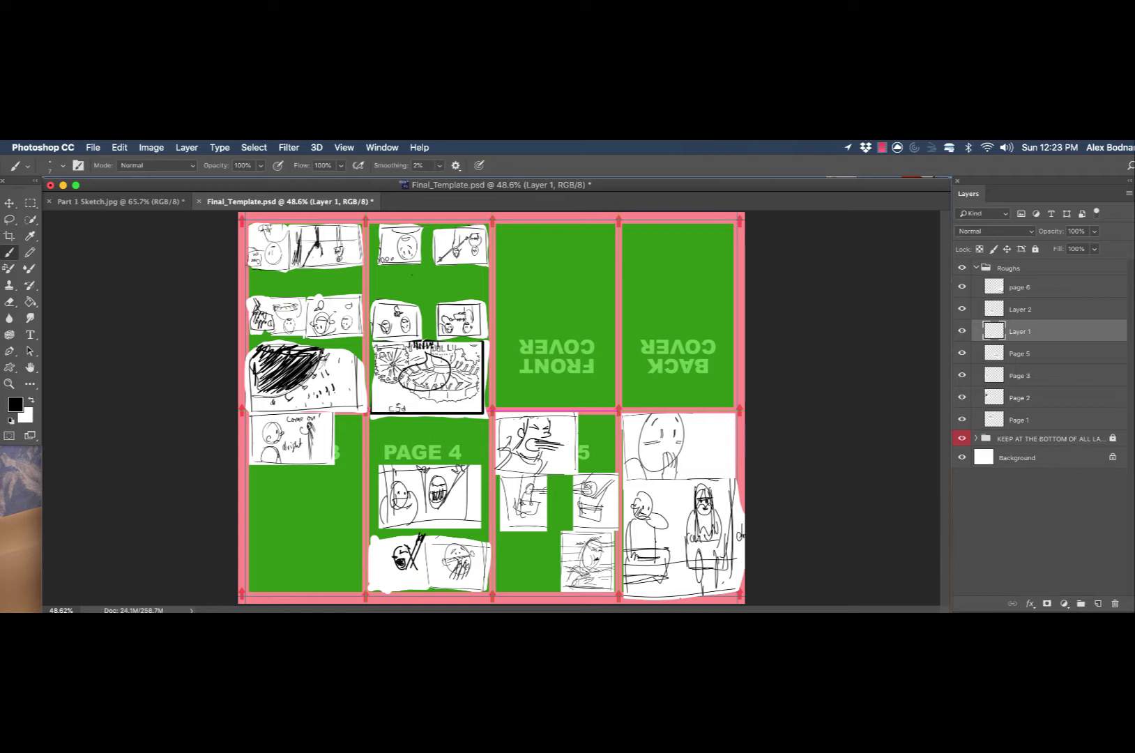
# Finish the raised-arm figure and sketch a second, smaller figure to its left in page 4's bottom panel
pyautogui.moveTo(396, 551)
pyautogui.mouseDown()
pyautogui.moveTo(416, 541)
pyautogui.moveTo(410, 563)
pyautogui.mouseUp()
pyautogui.moveTo(379, 556)
pyautogui.mouseDown()
pyautogui.moveTo(376, 572)
pyautogui.moveTo(381, 552)
pyautogui.mouseUp()
pyautogui.moveTo(388, 569)
pyautogui.mouseDown()
pyautogui.moveTo(381, 591)
pyautogui.moveTo(405, 588)
pyautogui.mouseUp()
pyautogui.moveTo(369, 582); pyautogui.dragTo(388, 584)
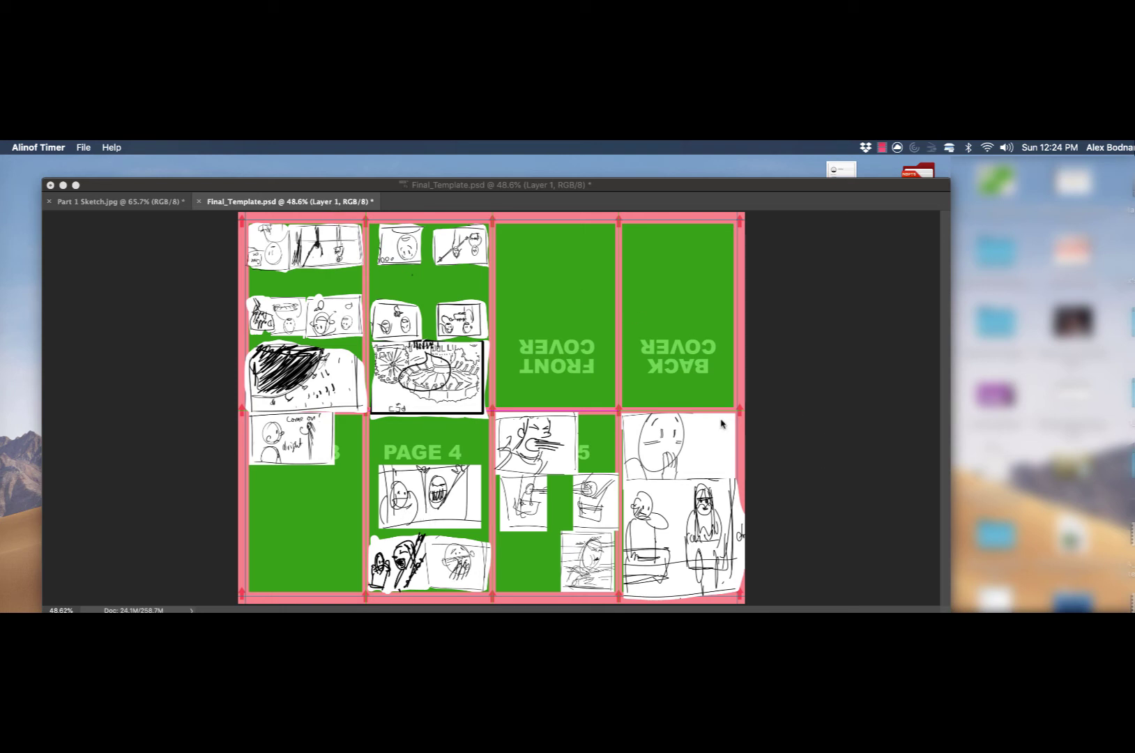
# Check the contents of Layer 1 and Layer 2 by toggling their visibility, and delete Layer 2
pyautogui.click(502, 205)
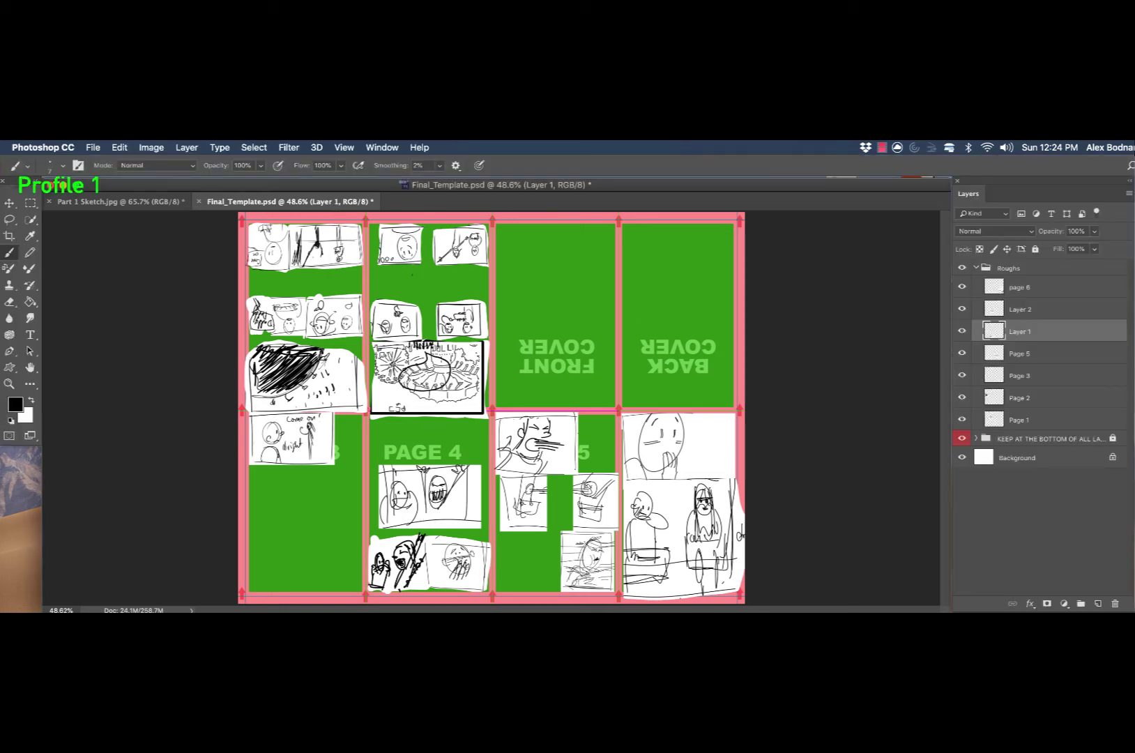
pyautogui.click(962, 331)
pyautogui.click(962, 332)
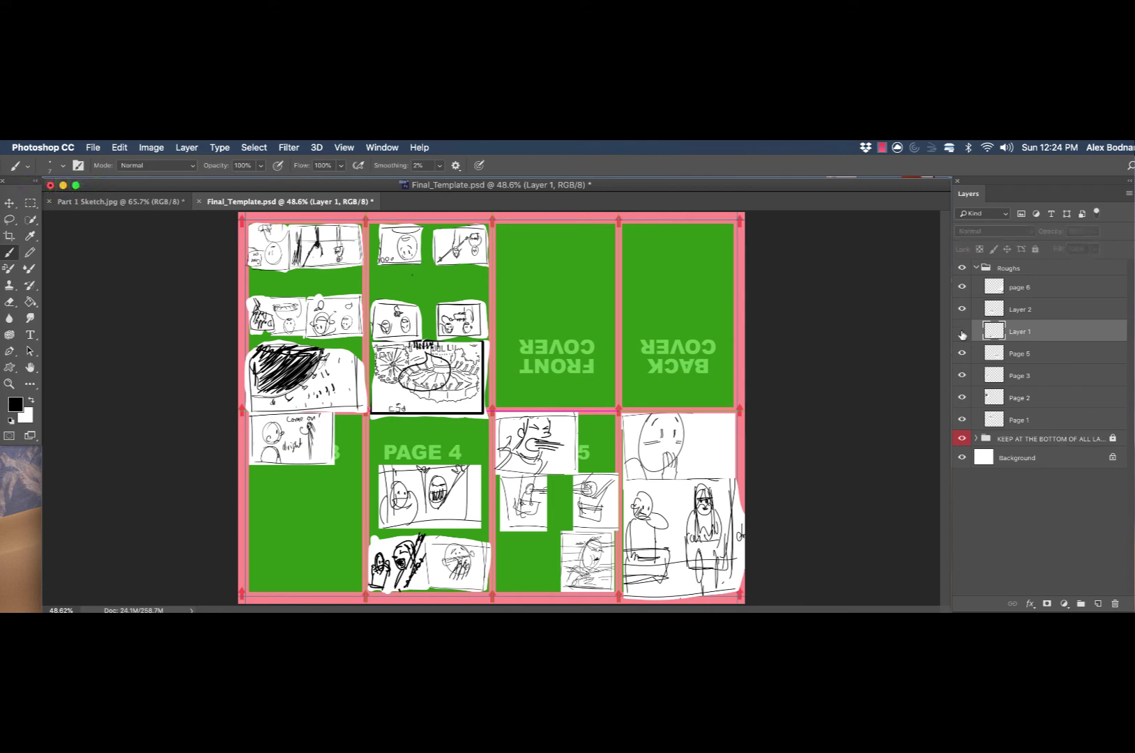
pyautogui.click(962, 331)
pyautogui.click(961, 332)
pyautogui.click(961, 309)
pyautogui.click(962, 308)
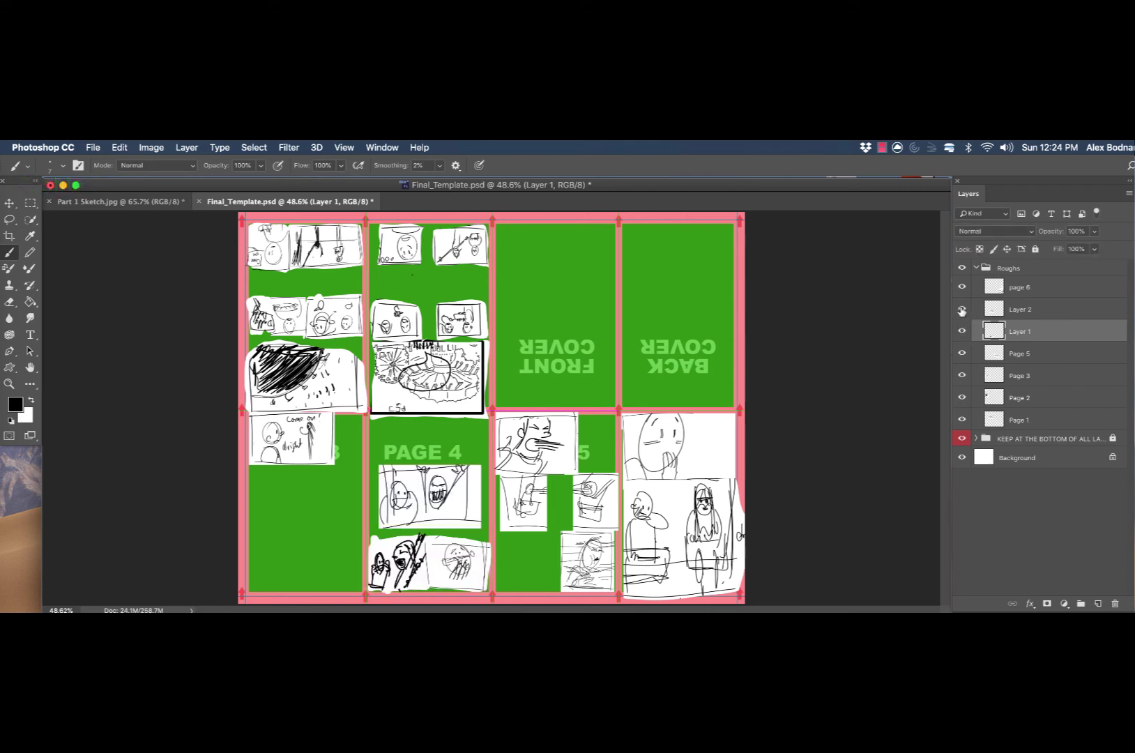
pyautogui.click(1051, 316)
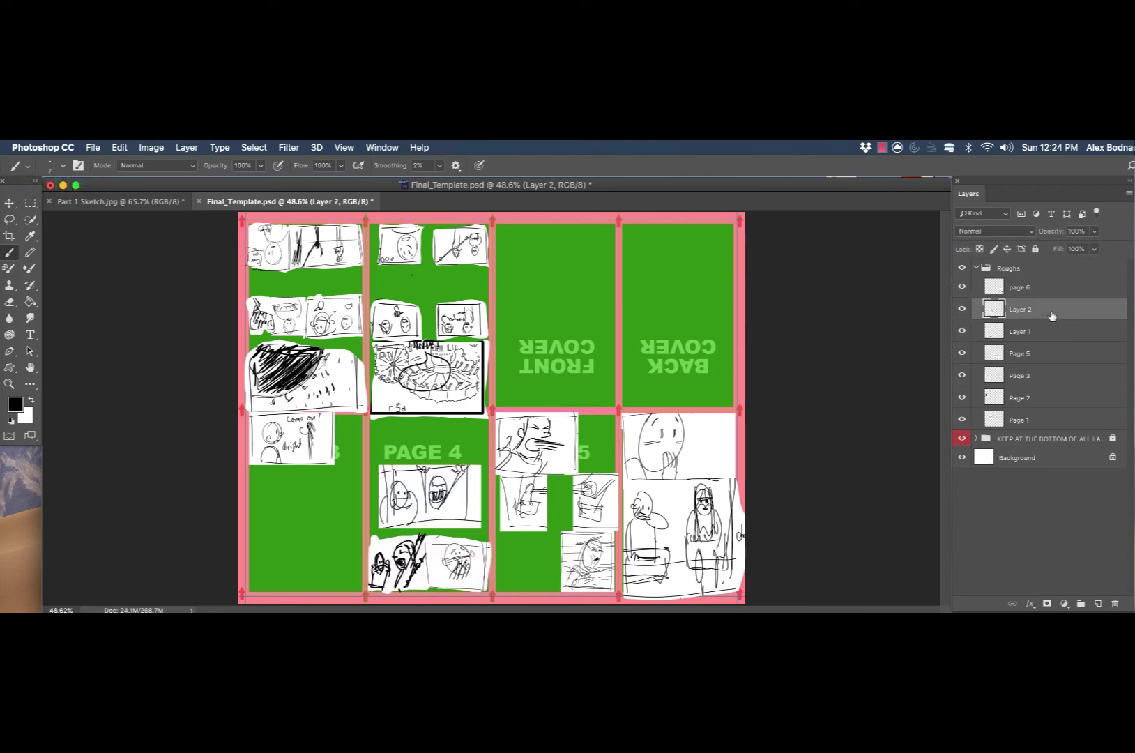
pyautogui.click(1114, 605)
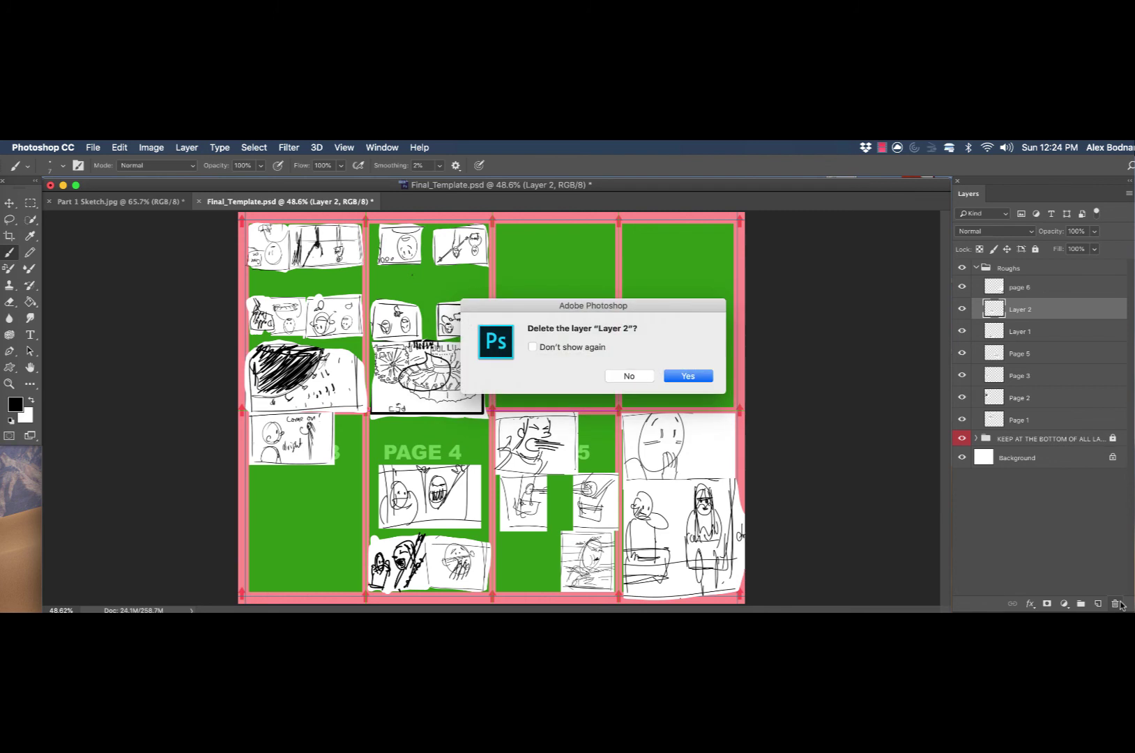
pyautogui.click(699, 377)
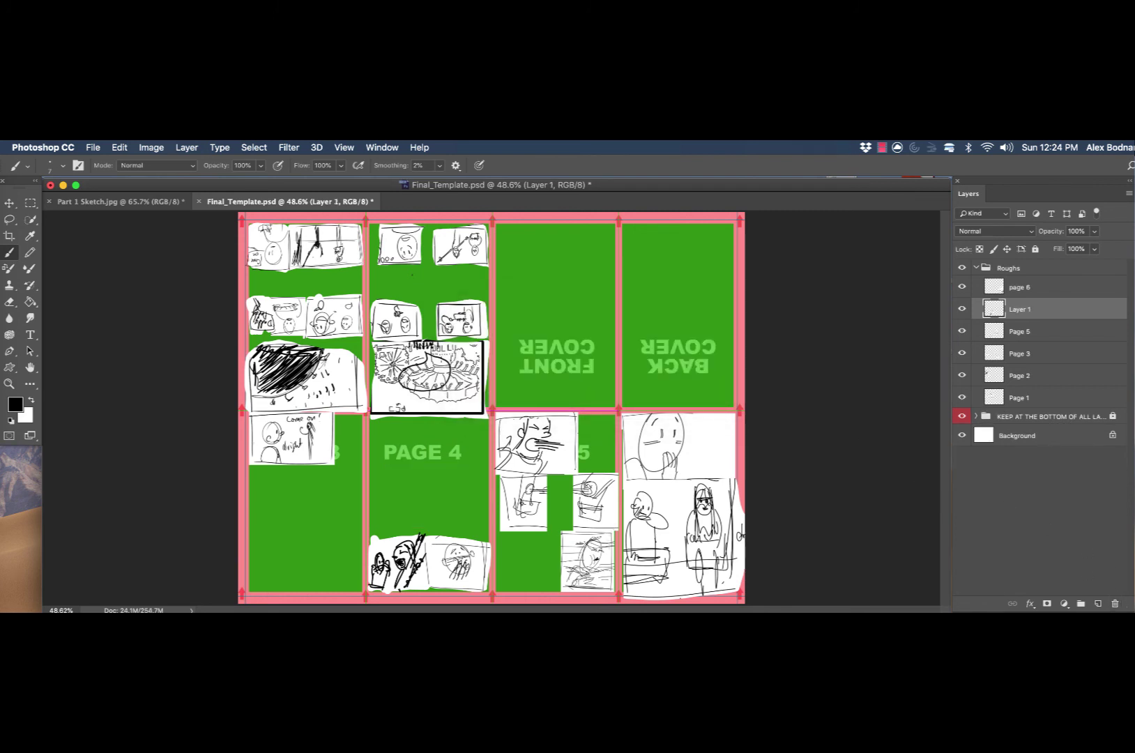
pyautogui.click(882, 149)
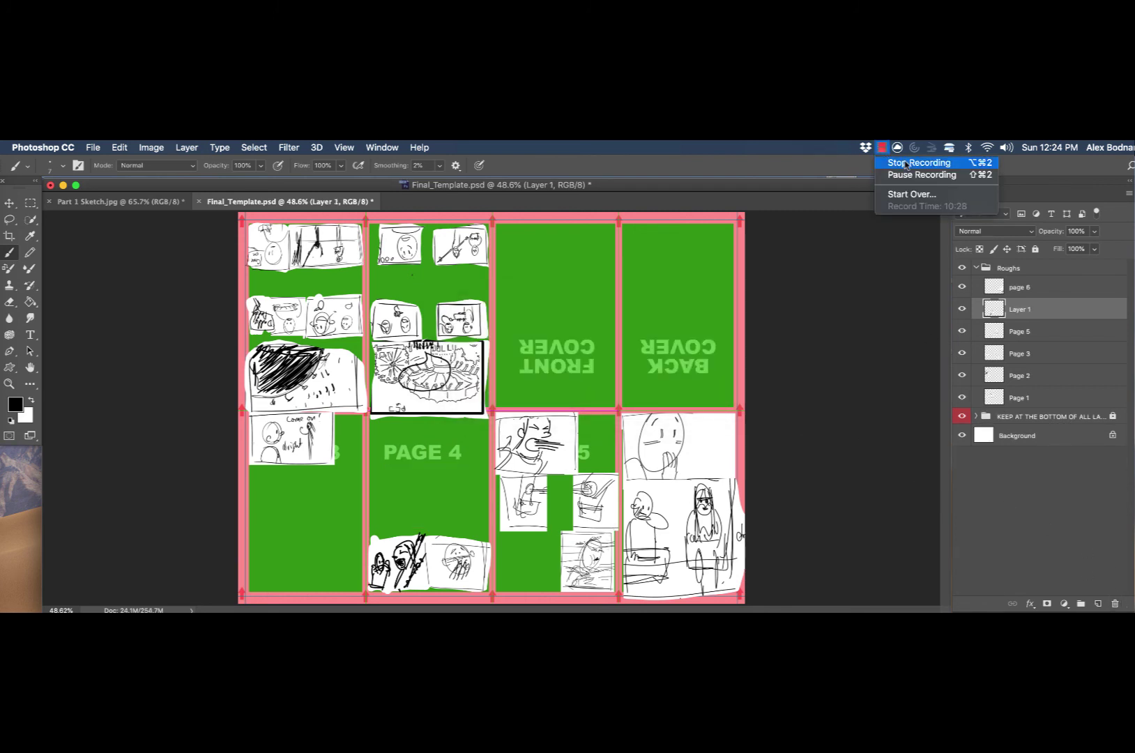